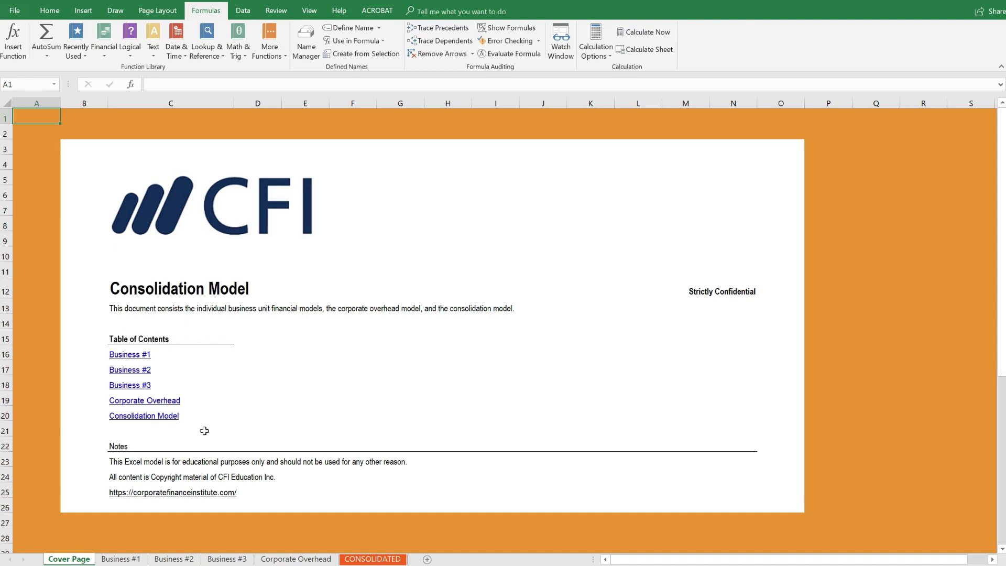
Open the Business #1 sheet from the table of contents hyperlink.
left_click(141, 354)
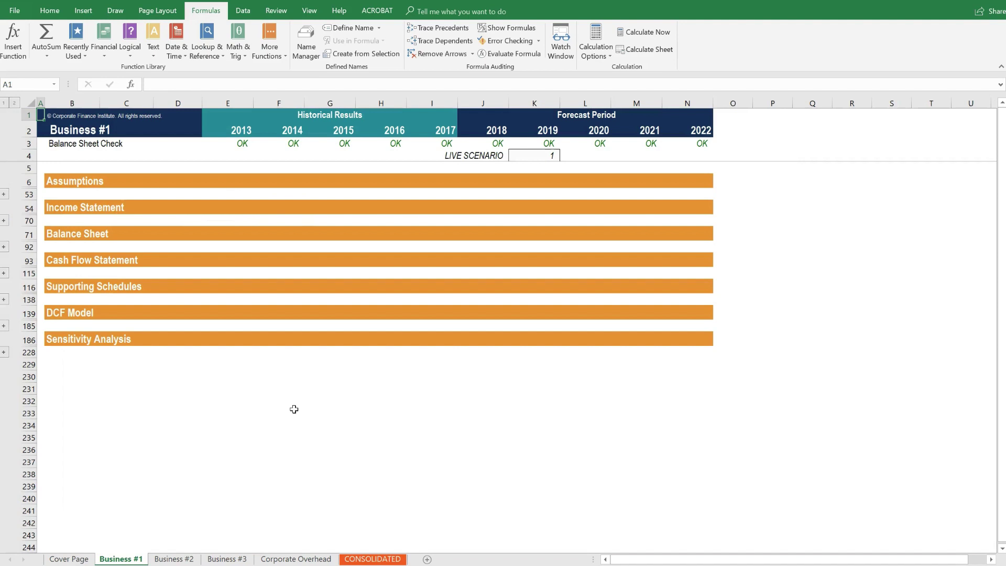
left_click(26, 180)
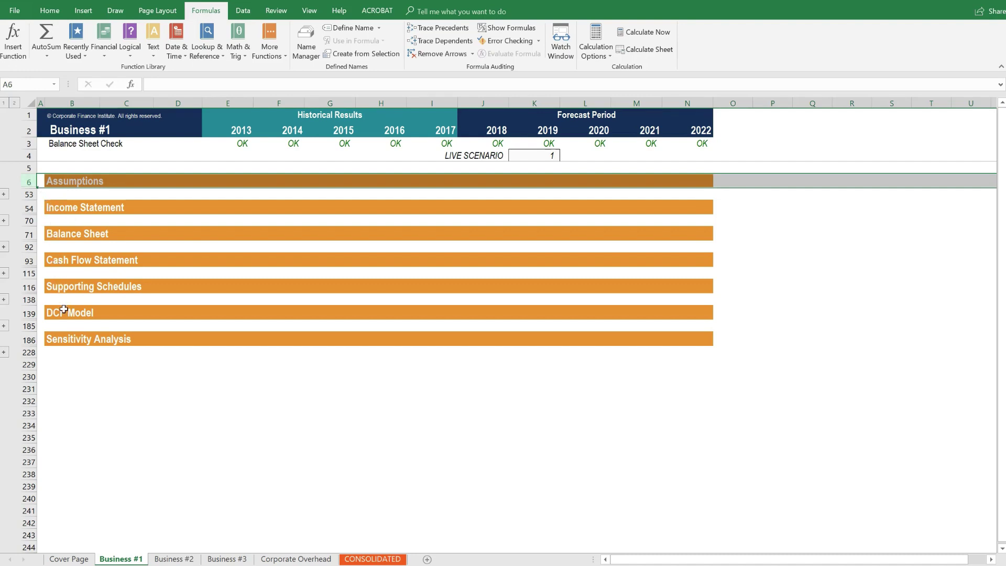
left_click(63, 361)
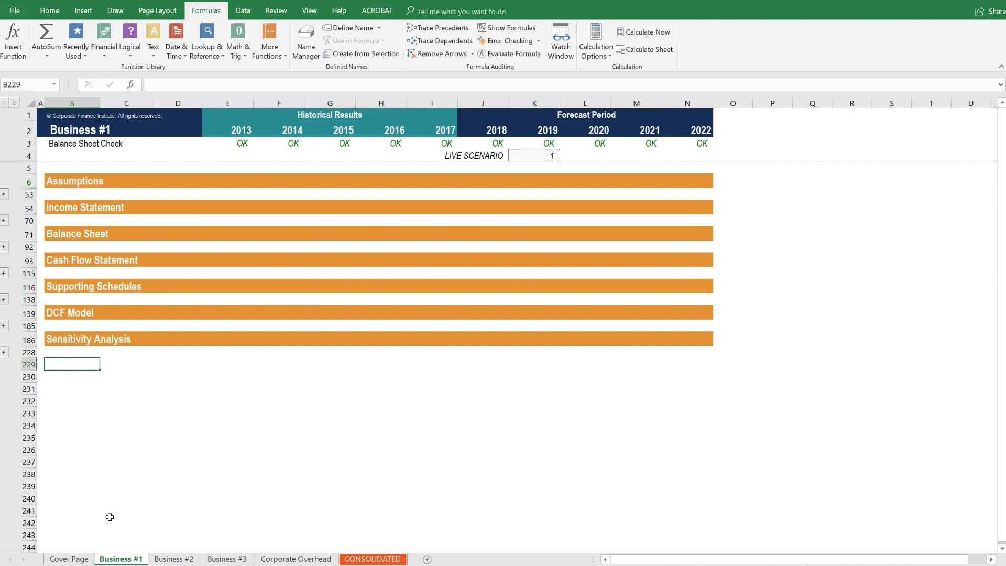
Expand all Business #1 groups and scroll through assumptions, statements, schedules and DCF.
left_click(14, 102)
scroll(241, 265, "down", 11)
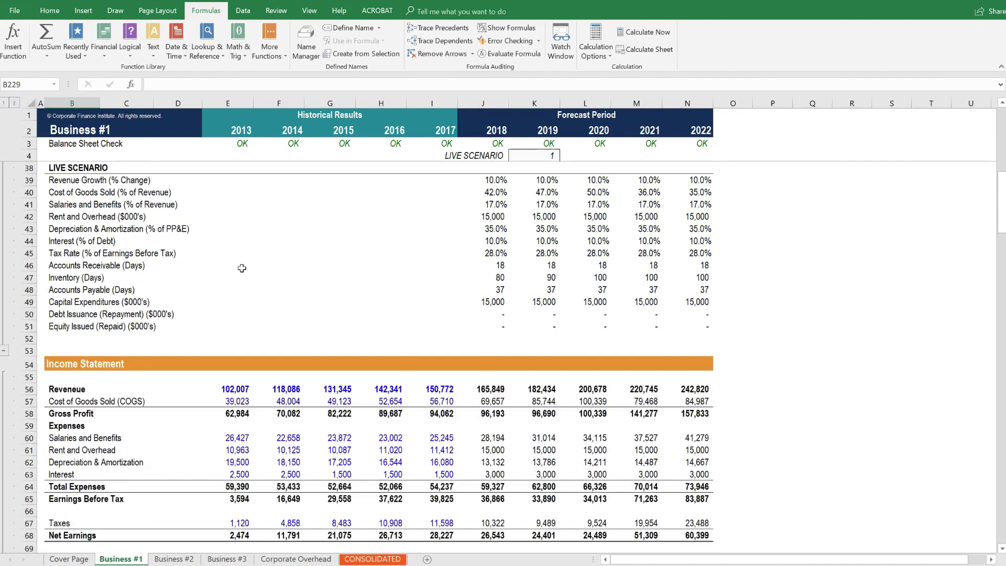
scroll(241, 268, "down", 7)
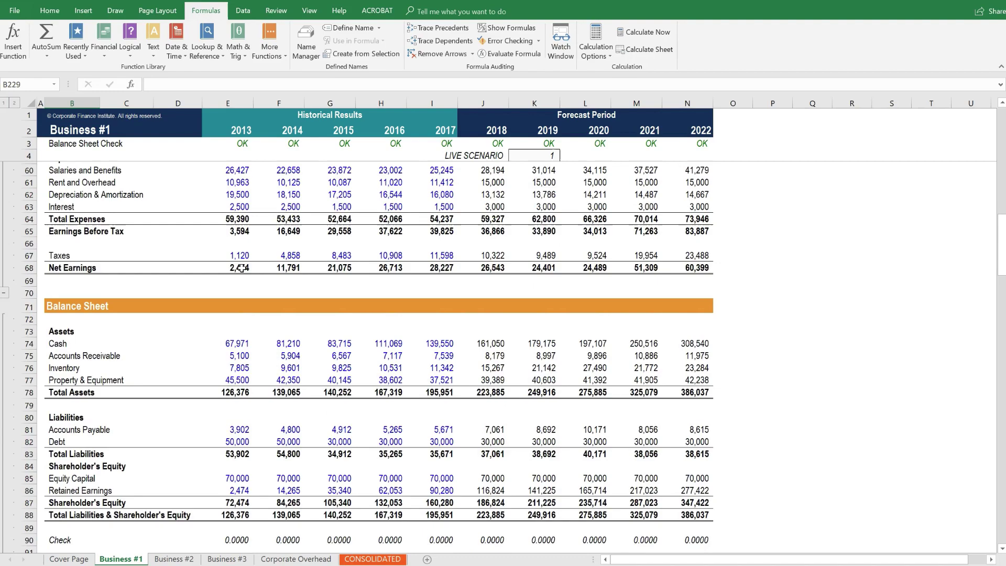
scroll(241, 267, "down", 19)
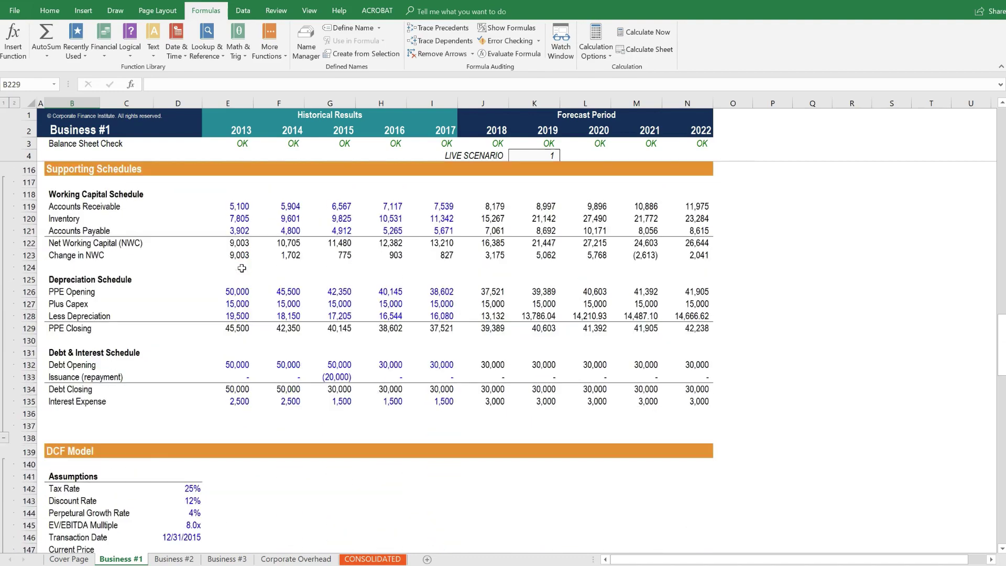
scroll(242, 268, "down", 11)
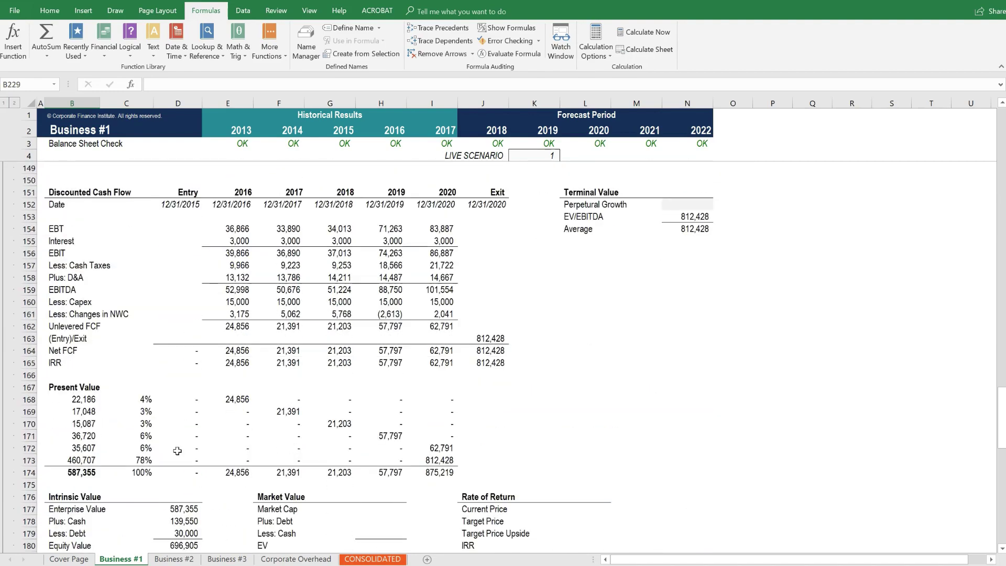
View Business #2 and #3, then expand and scroll through Corporate Overhead.
left_click(175, 559)
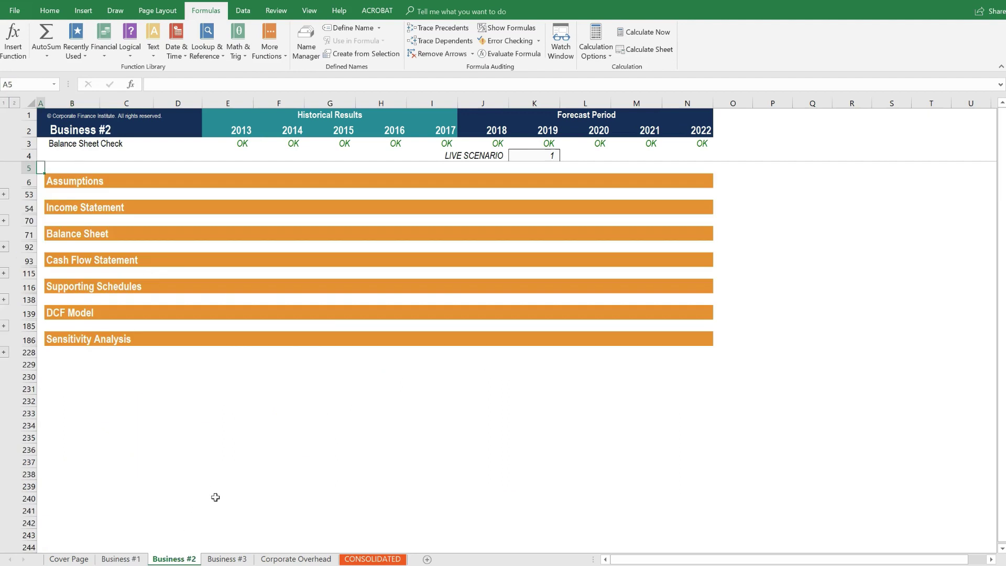
left_click(221, 558)
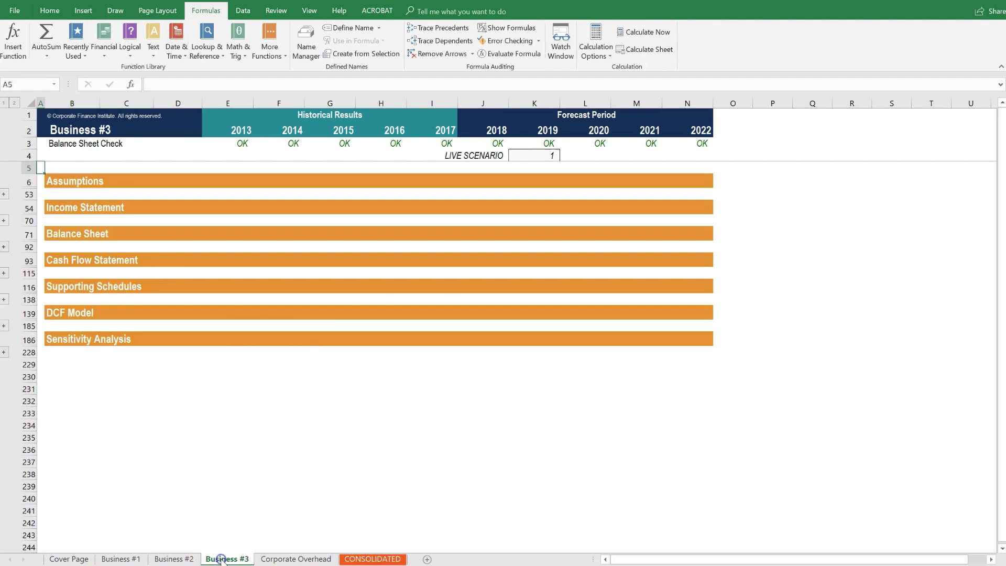
left_click(268, 560)
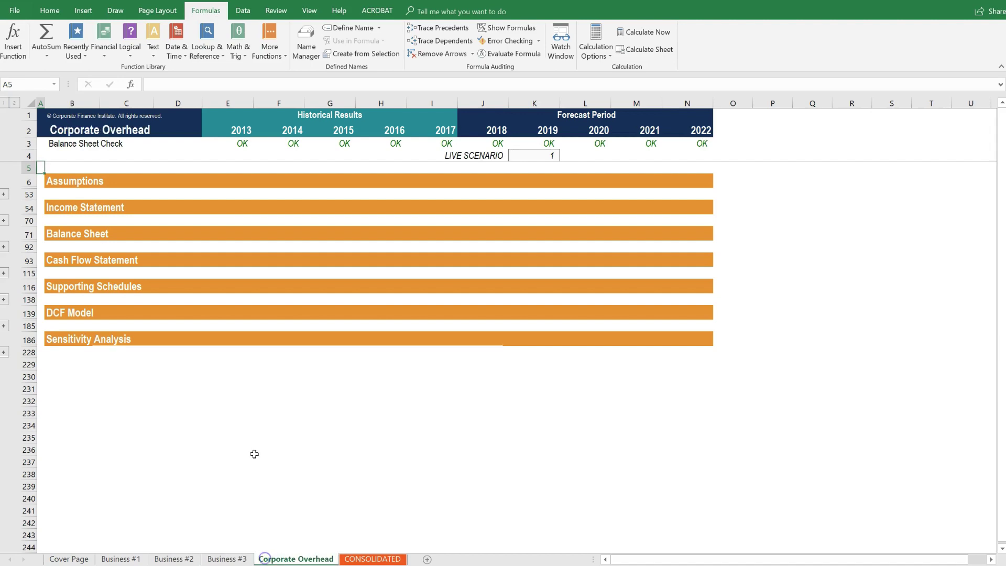
left_click(14, 103)
scroll(507, 281, "down", 8)
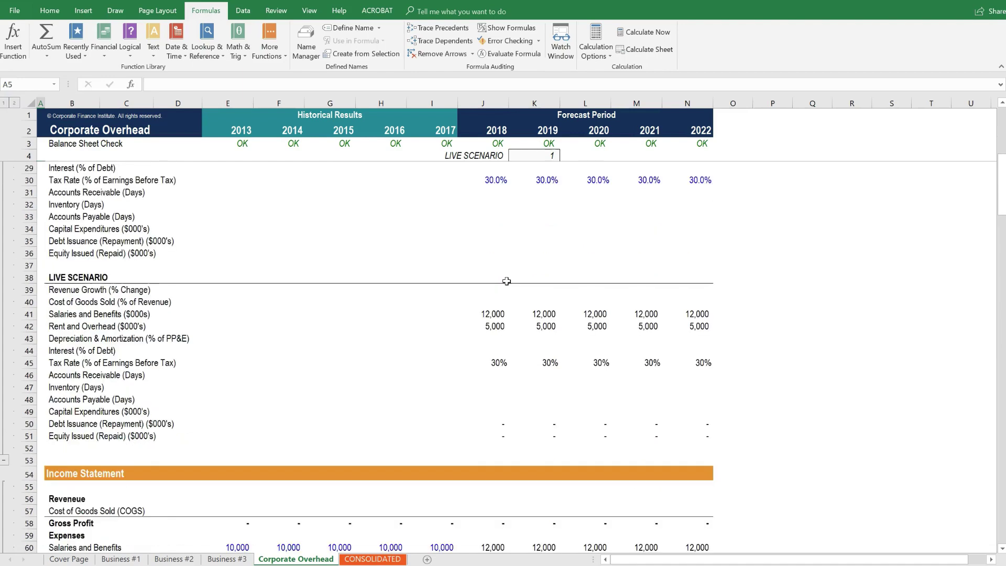
scroll(506, 281, "down", 3)
scroll(507, 281, "down", 2)
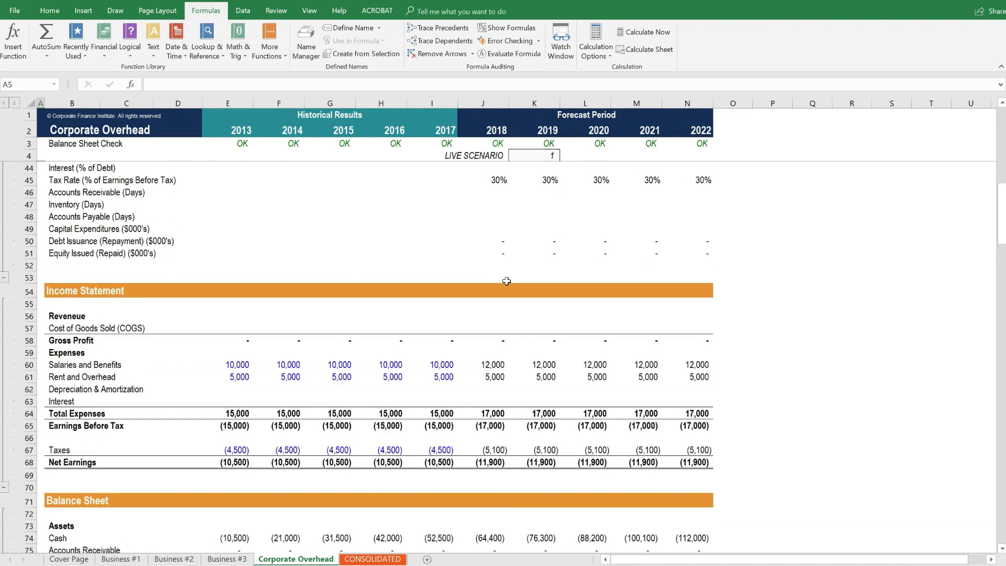
scroll(507, 281, "down", 3)
scroll(507, 281, "down", 3)
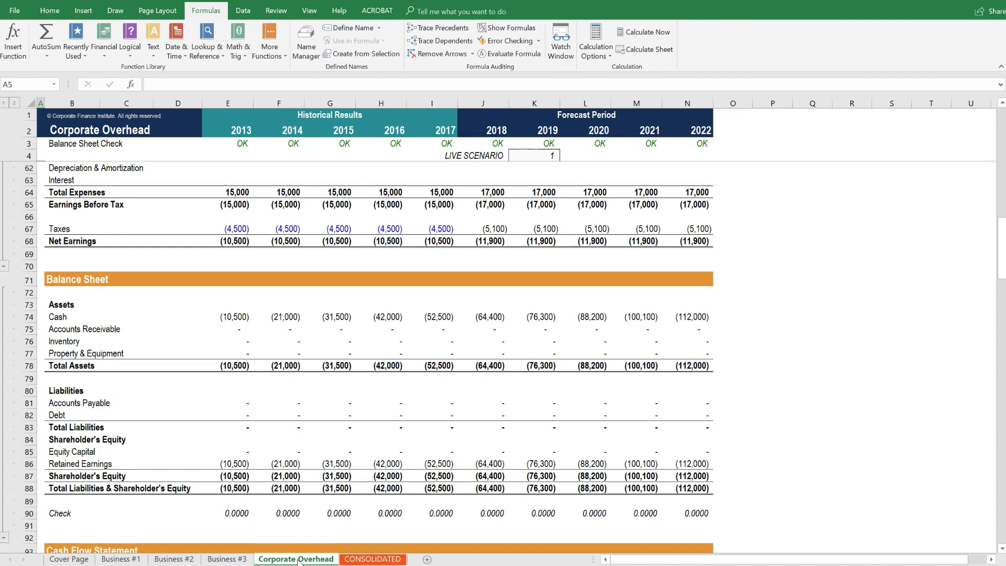
Switch to CONSOLIDATED and expand all of its grouped sections to the Income Statement.
left_click(355, 560)
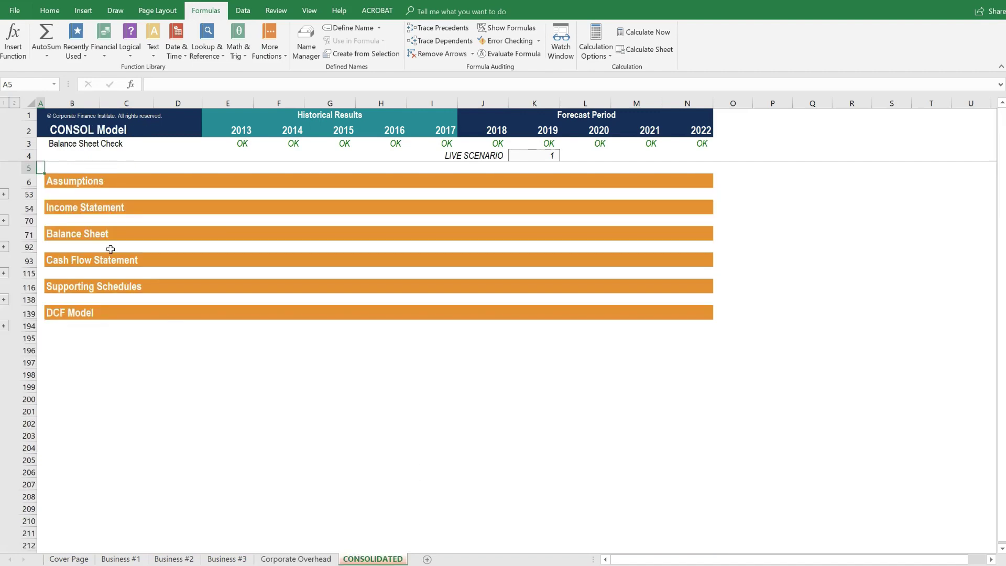
left_click(15, 103)
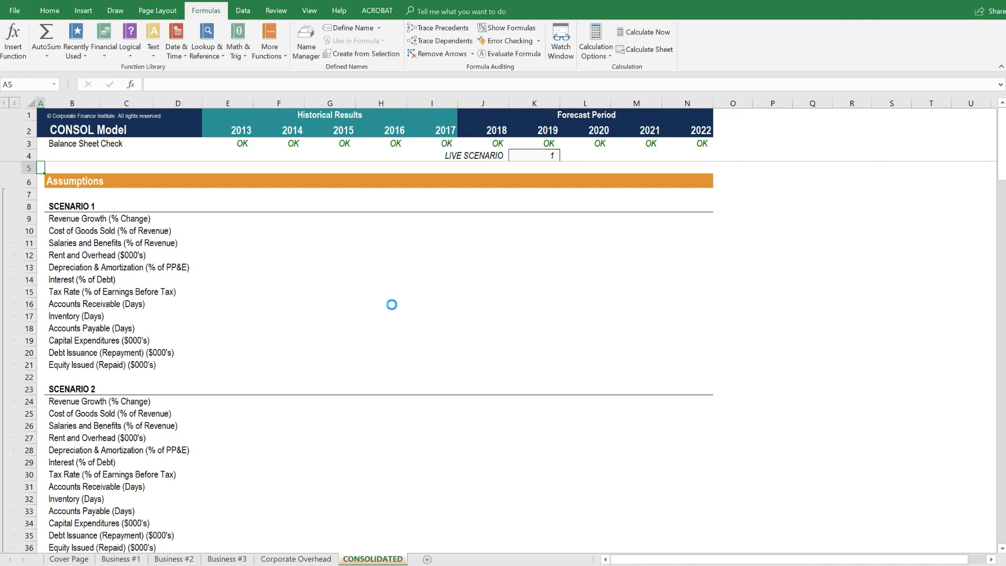
scroll(503, 246, "down", 3)
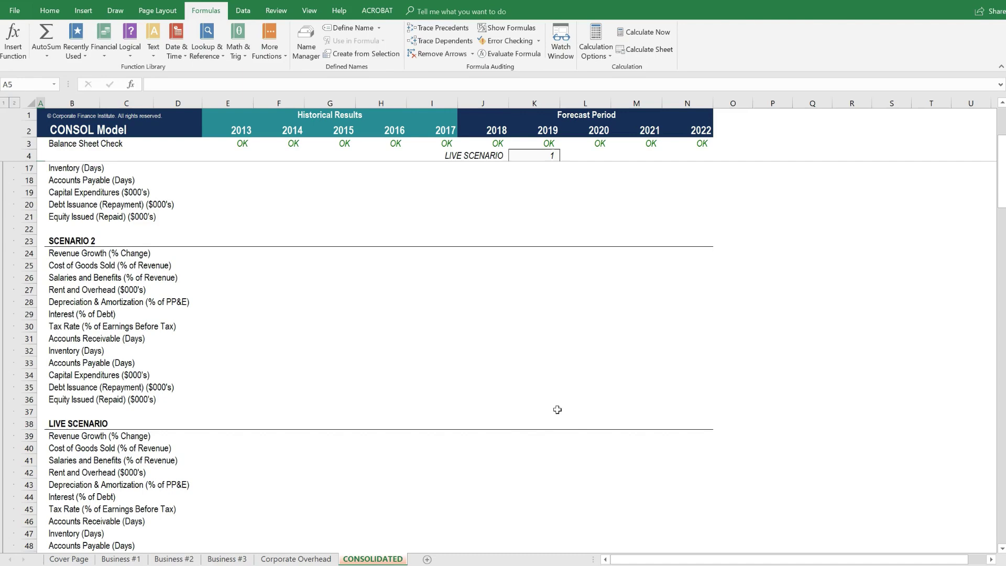
scroll(556, 409, "down", 10)
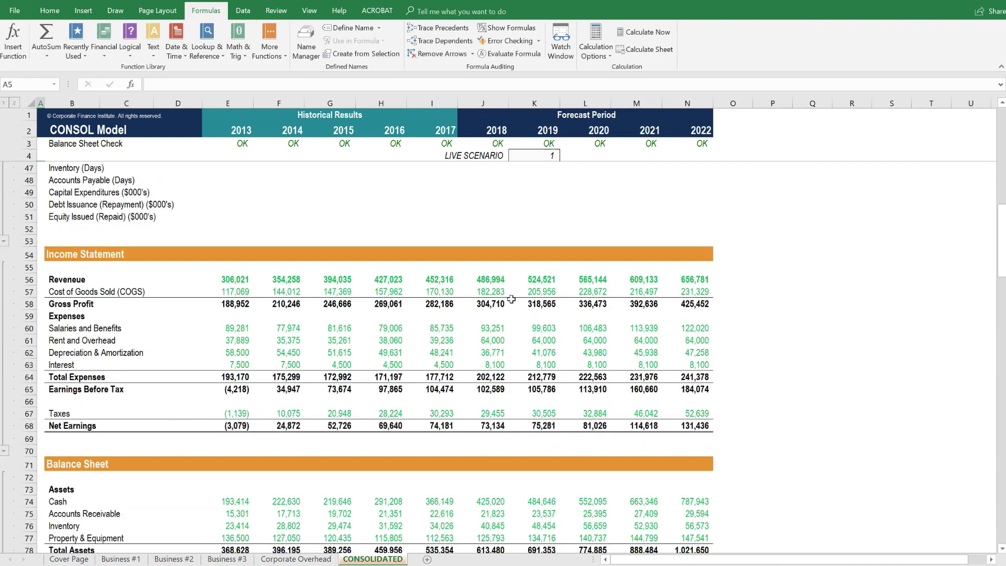
Inspect the Revenue formula in I56 and Interest in J63, then scroll to the DCF.
left_click(450, 280)
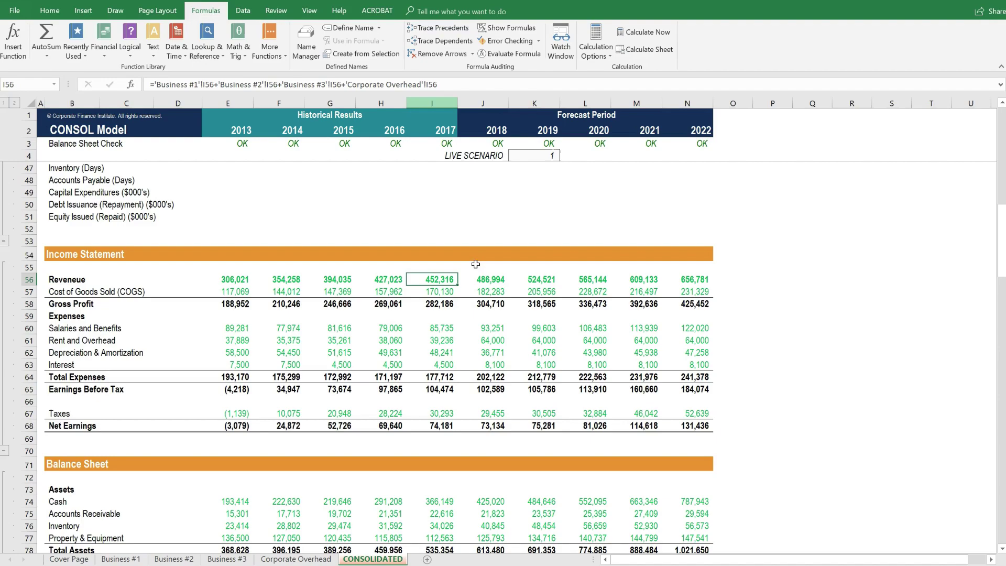
left_click(472, 367)
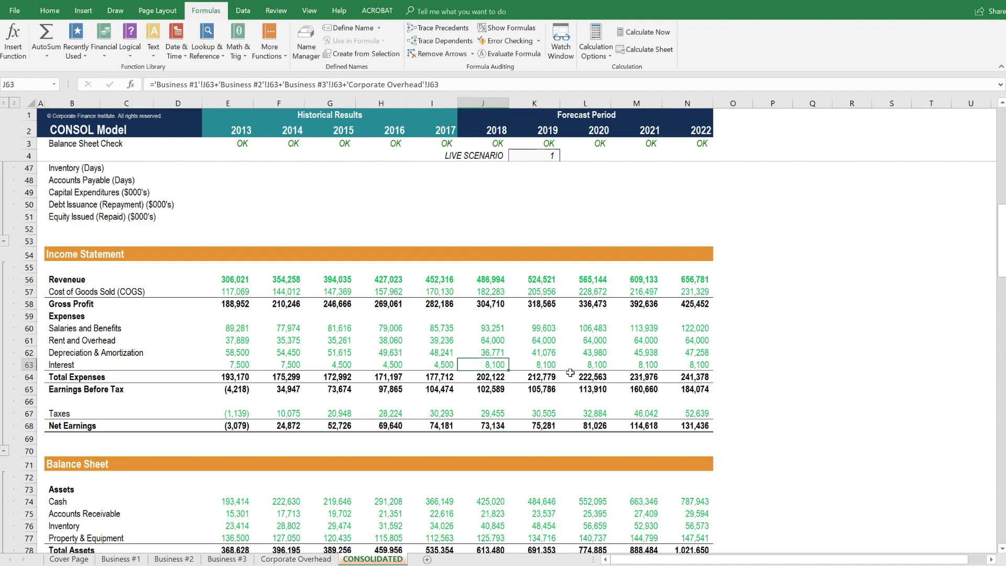
scroll(571, 372, "down", 2)
scroll(571, 372, "down", 9)
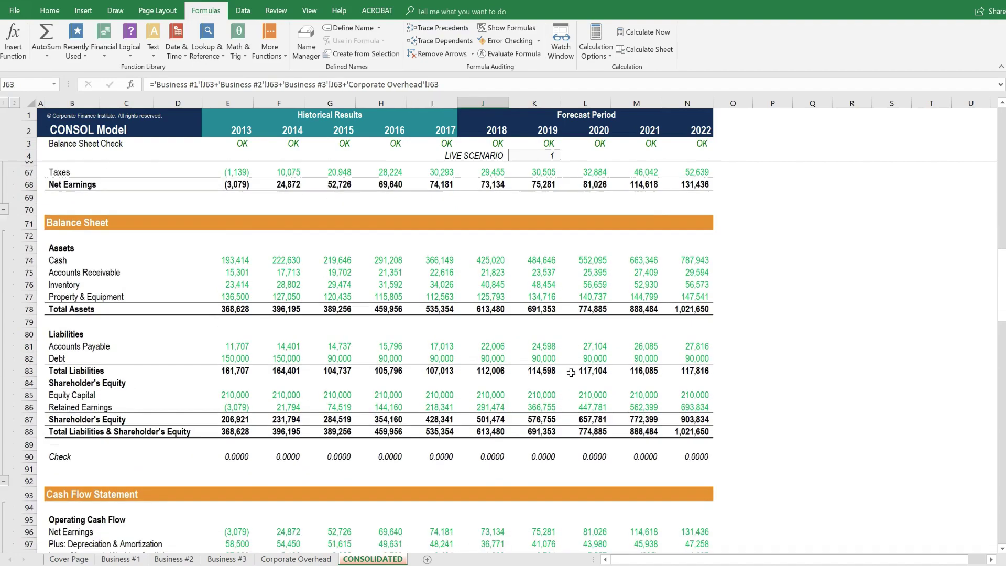
scroll(571, 373, "down", 13)
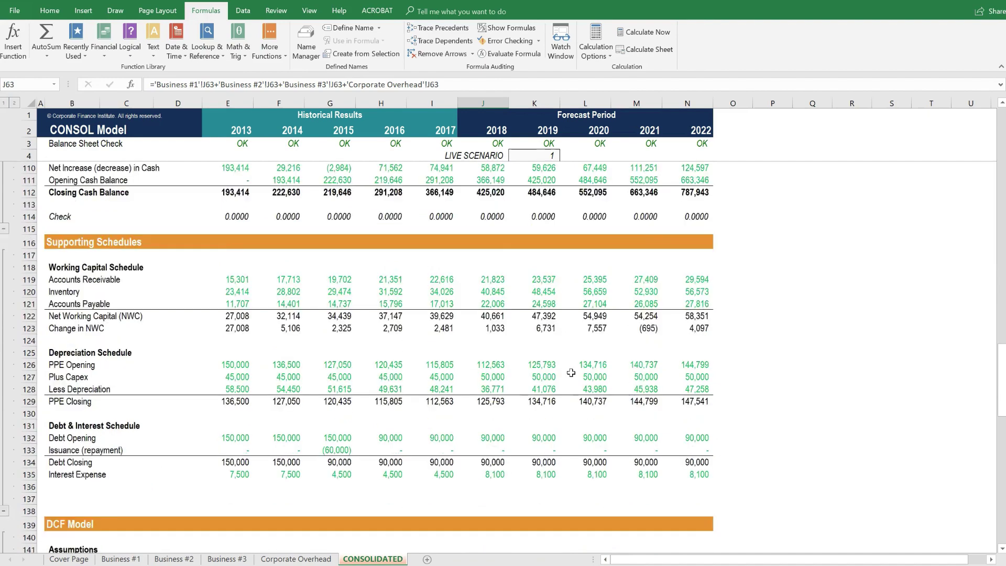
scroll(571, 372, "down", 8)
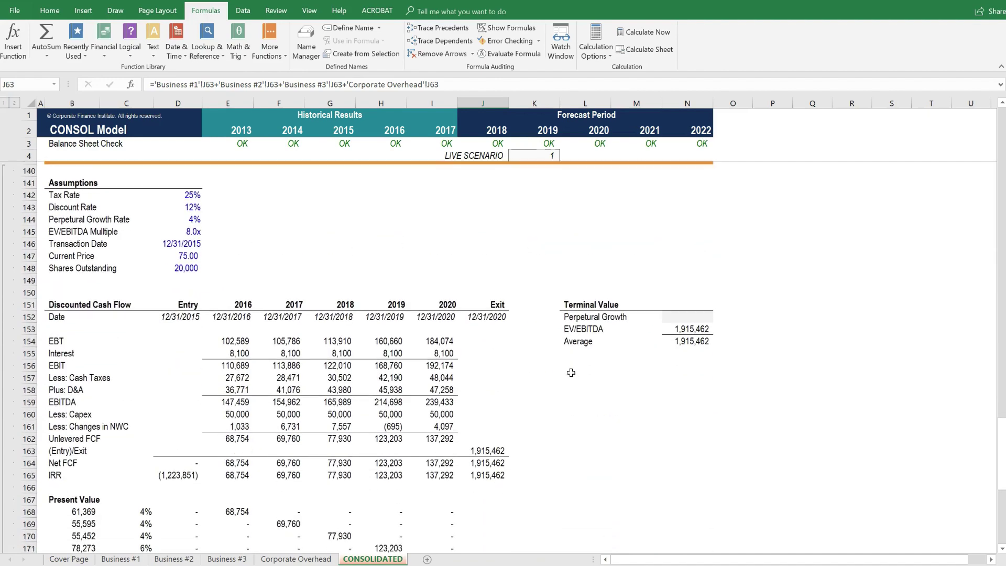
scroll(348, 326, "down", 6)
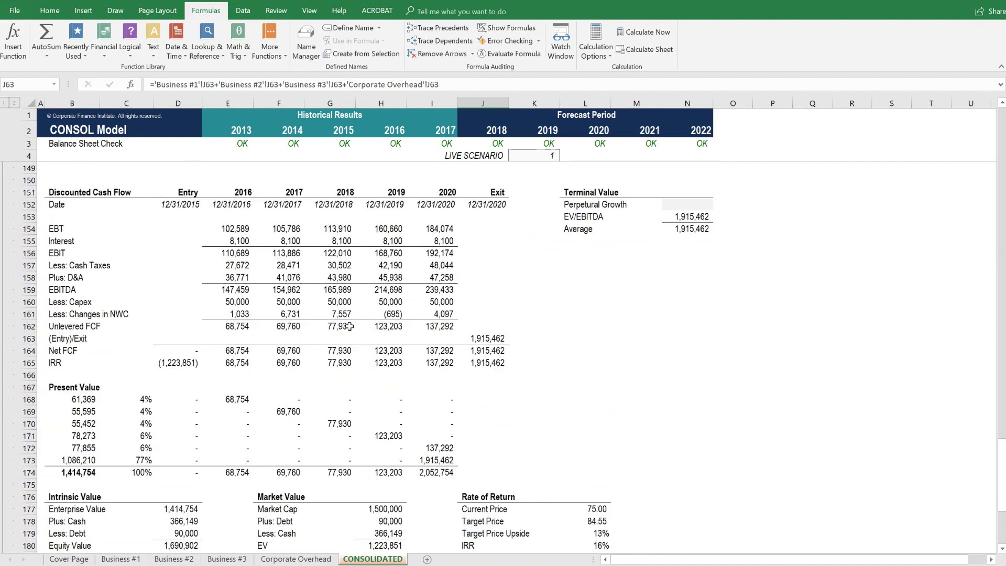
scroll(355, 330, "down", 1)
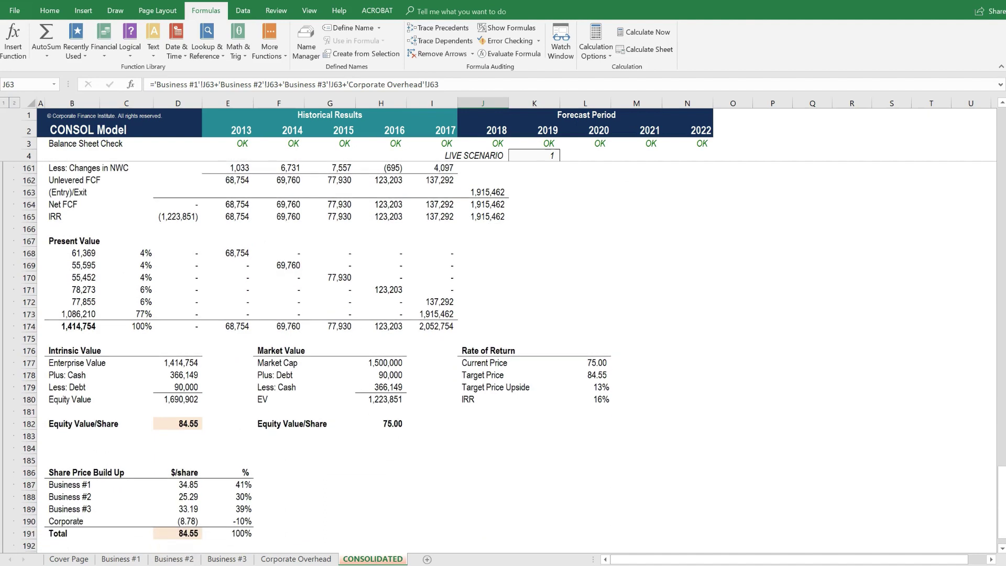
left_click_drag(59, 486, 235, 518)
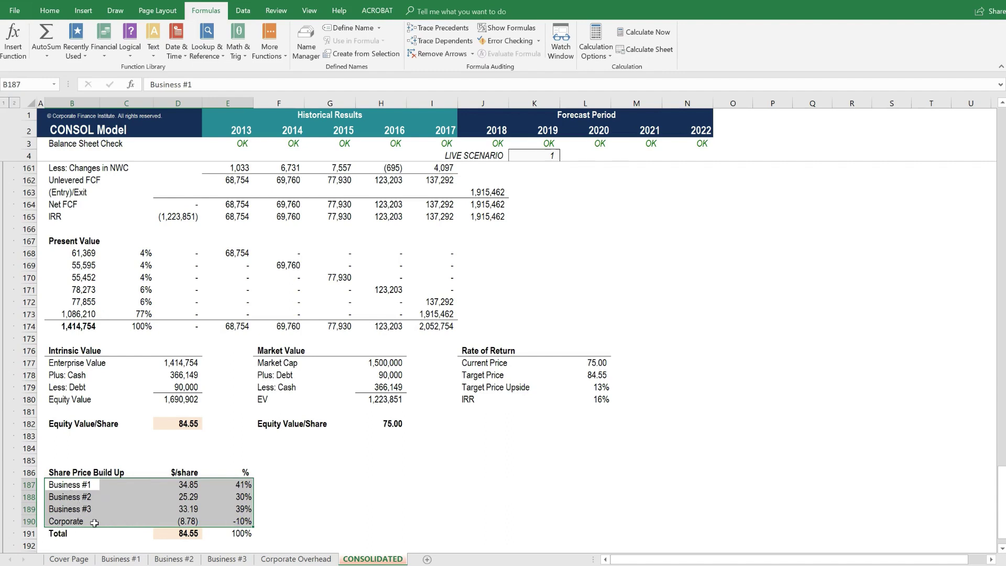
left_click(176, 521)
left_click_drag(237, 521, 71, 522)
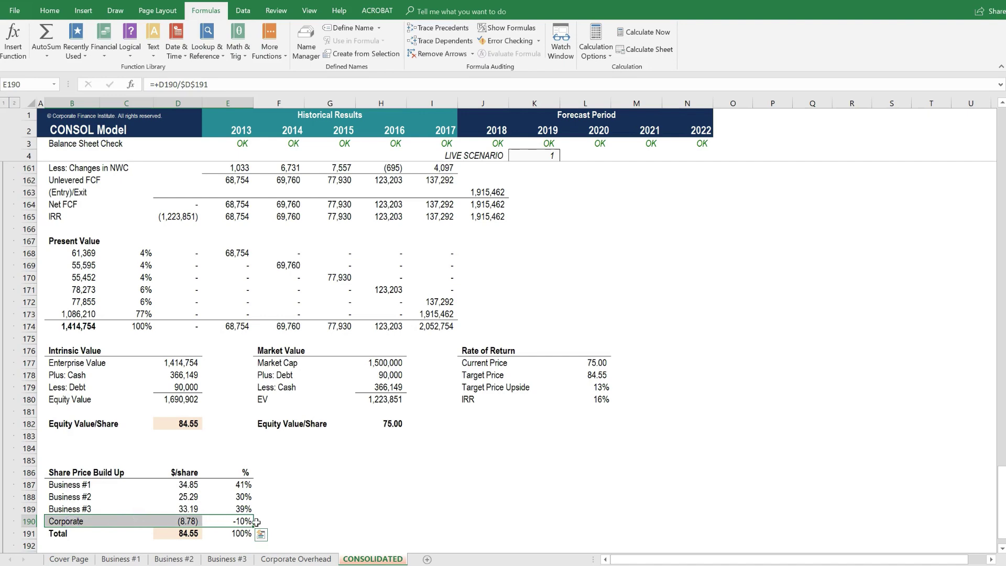
left_click(283, 520)
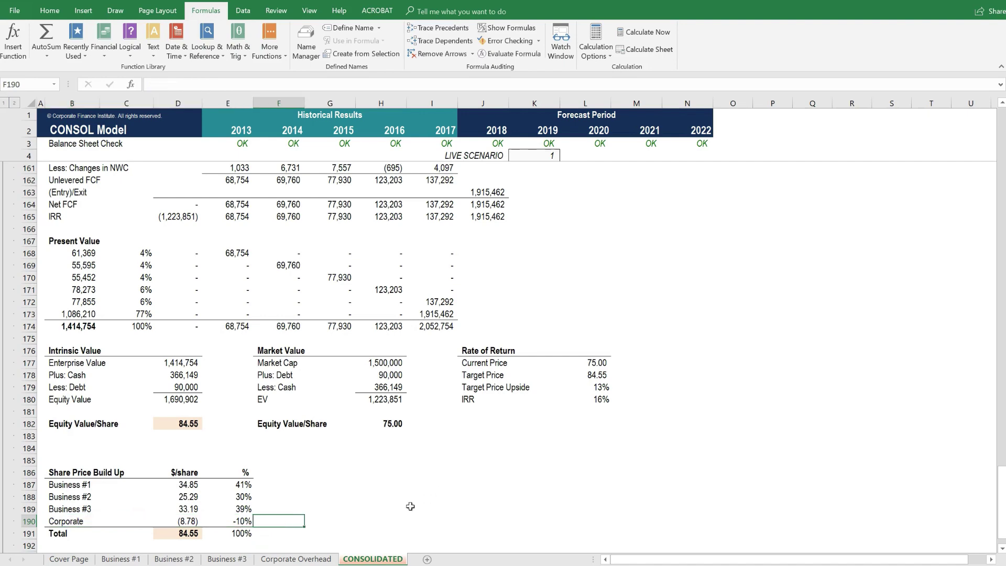
scroll(408, 506, "up", 15)
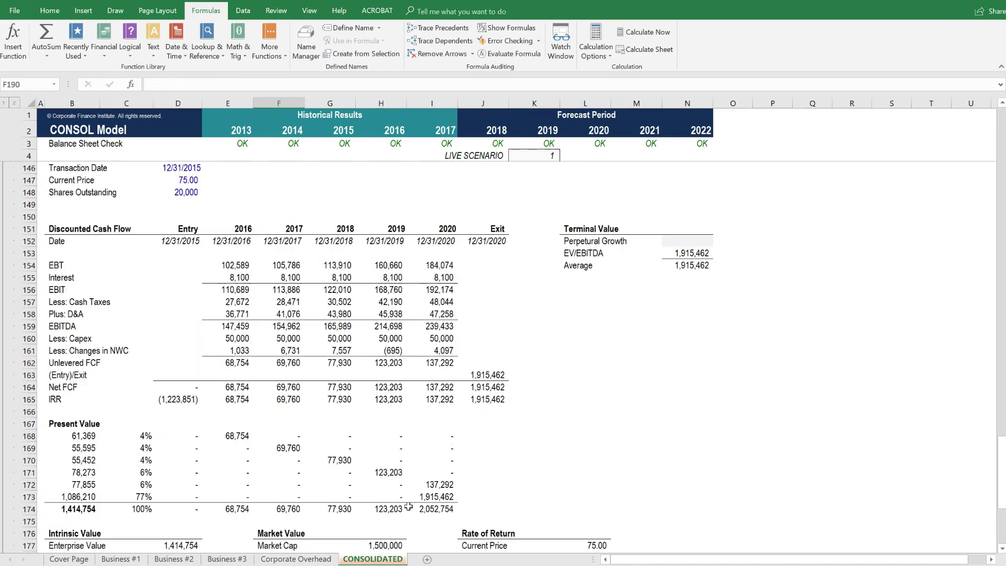
scroll(408, 506, "up", 16)
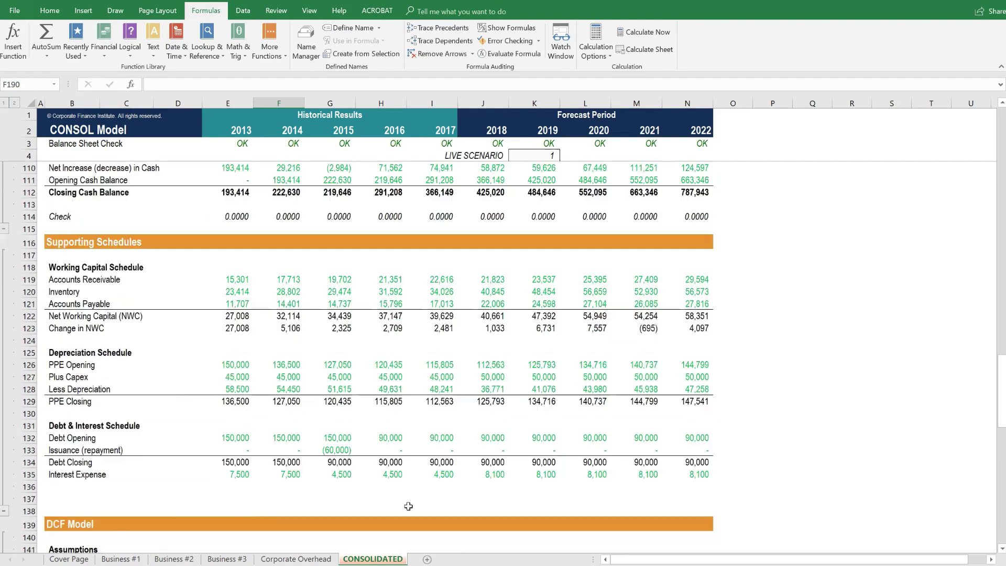
scroll(408, 506, "up", 5)
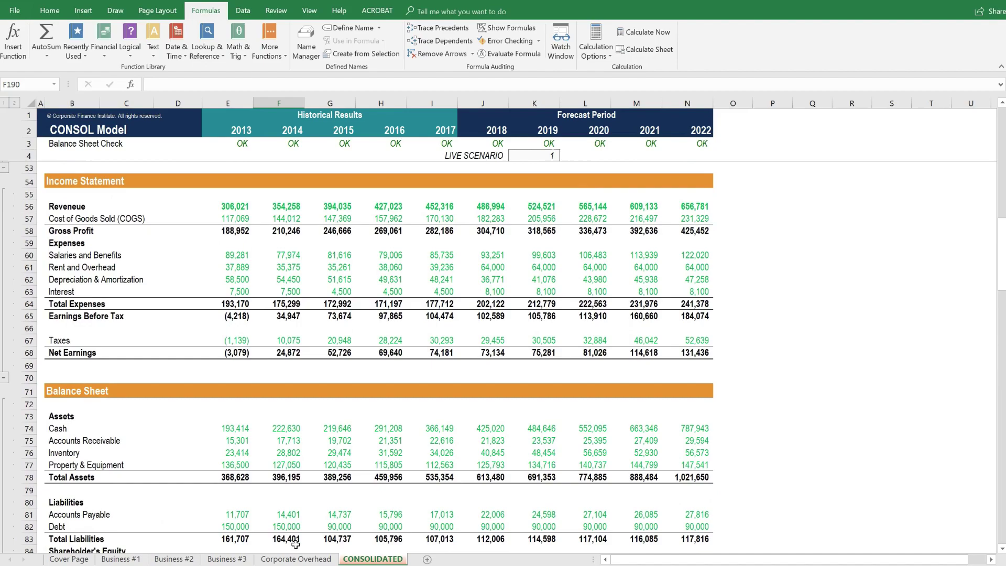
Scroll through the Business #1 sheet, then return to CONSOLIDATED.
left_click(121, 559)
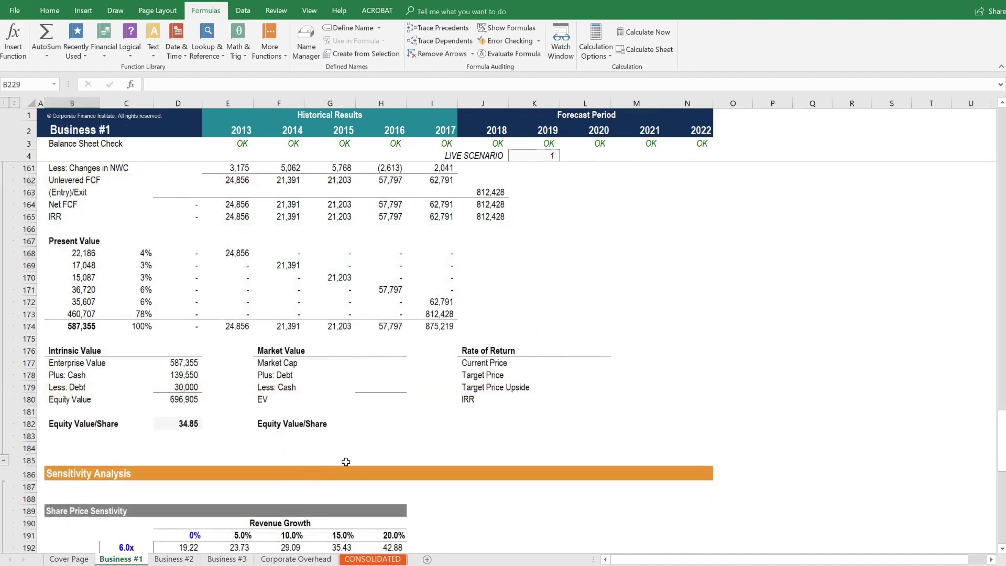
scroll(345, 461, "up", 20)
scroll(345, 462, "up", 20)
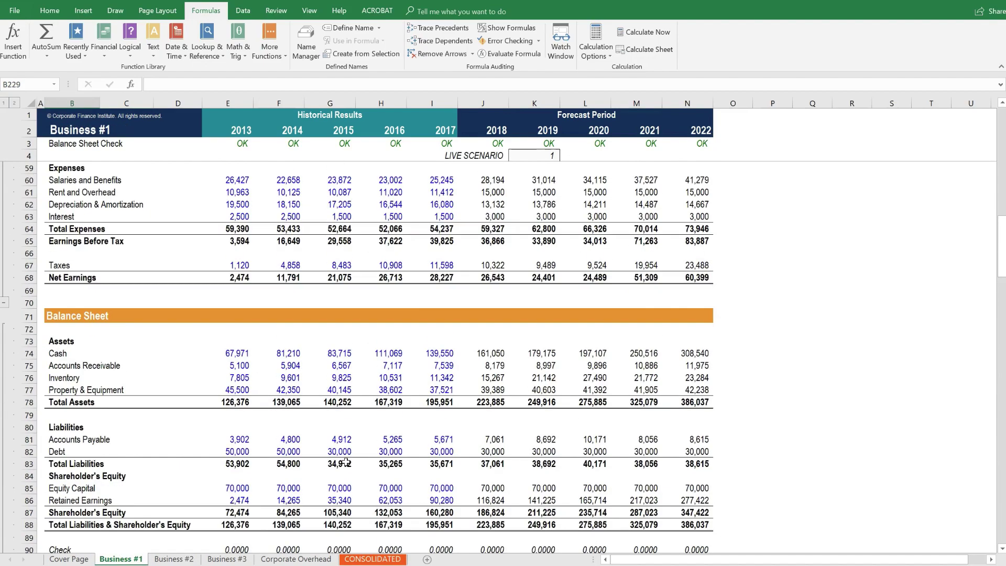
scroll(346, 462, "up", 1)
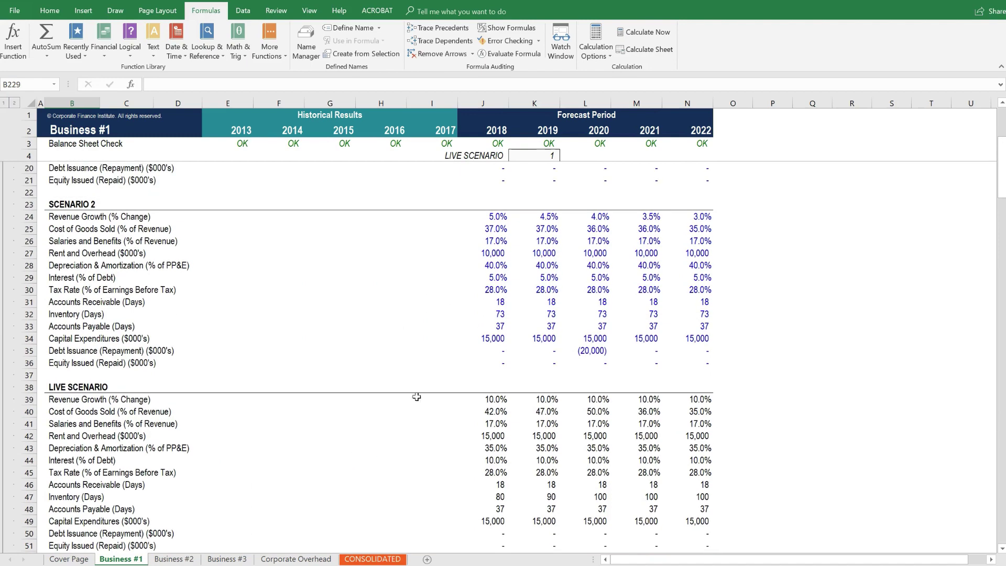
scroll(479, 398, "down", 5)
scroll(524, 445, "down", 8)
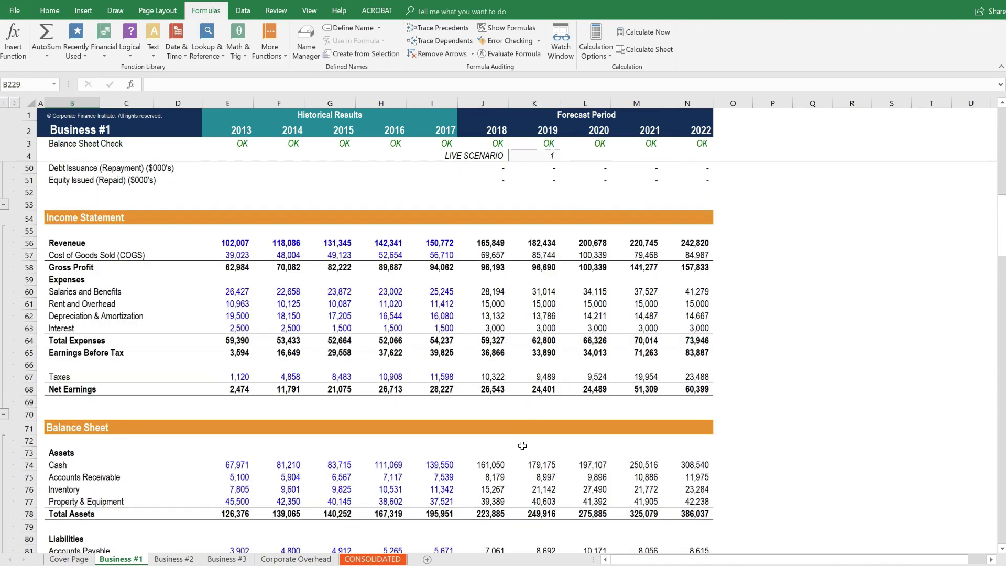
left_click(370, 559)
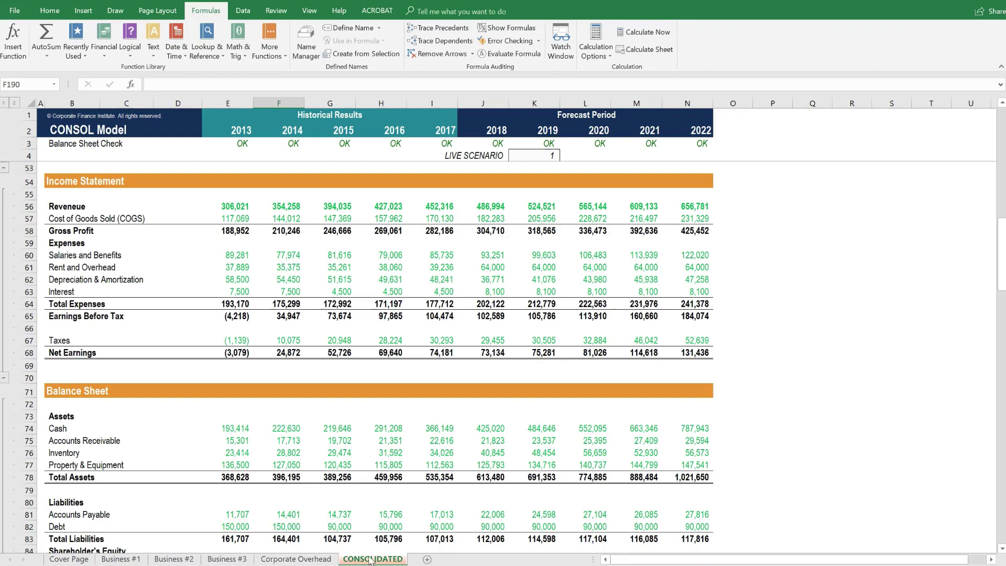
Open Business #3 and expand all of its collapsed sections.
left_click(229, 559)
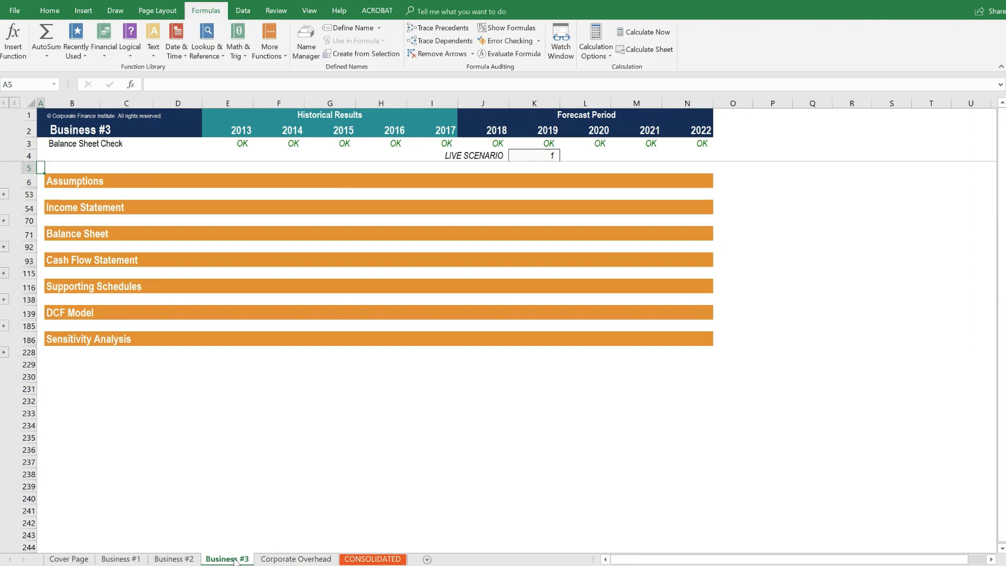
left_click(14, 103)
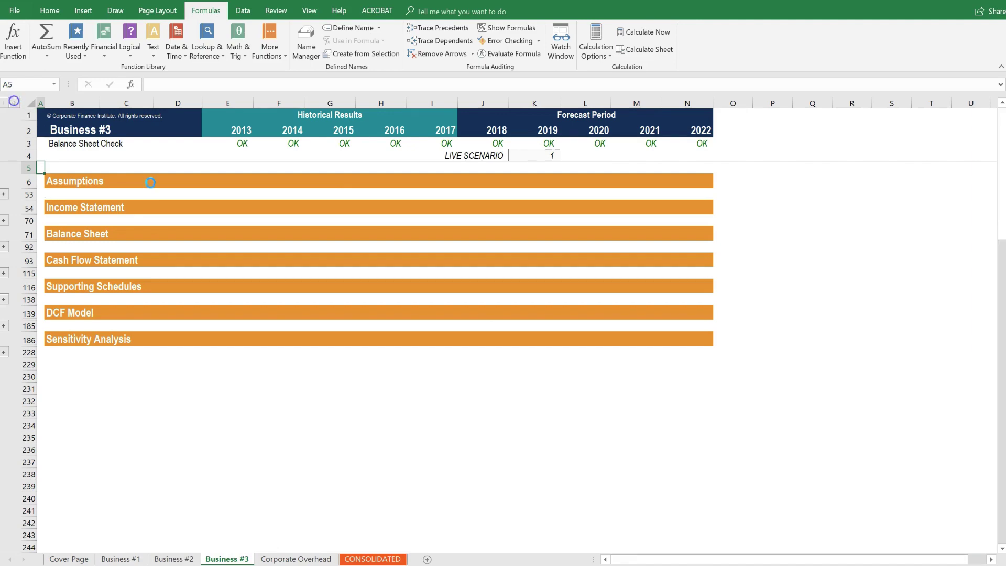
scroll(351, 385, "down", 20)
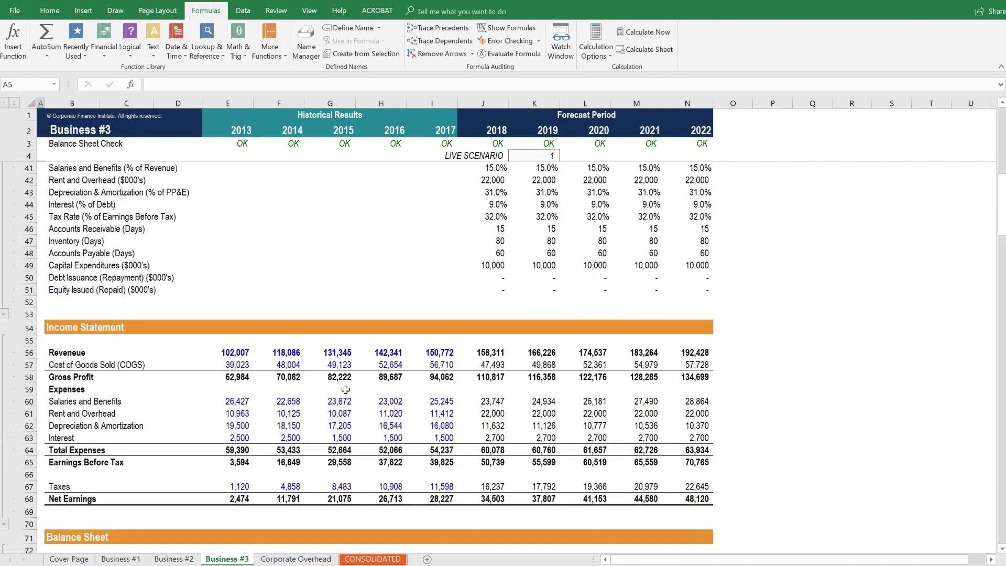
Copy Business #3 via Move or Copy, placing the copy before Corporate Overhead.
right_click(238, 560)
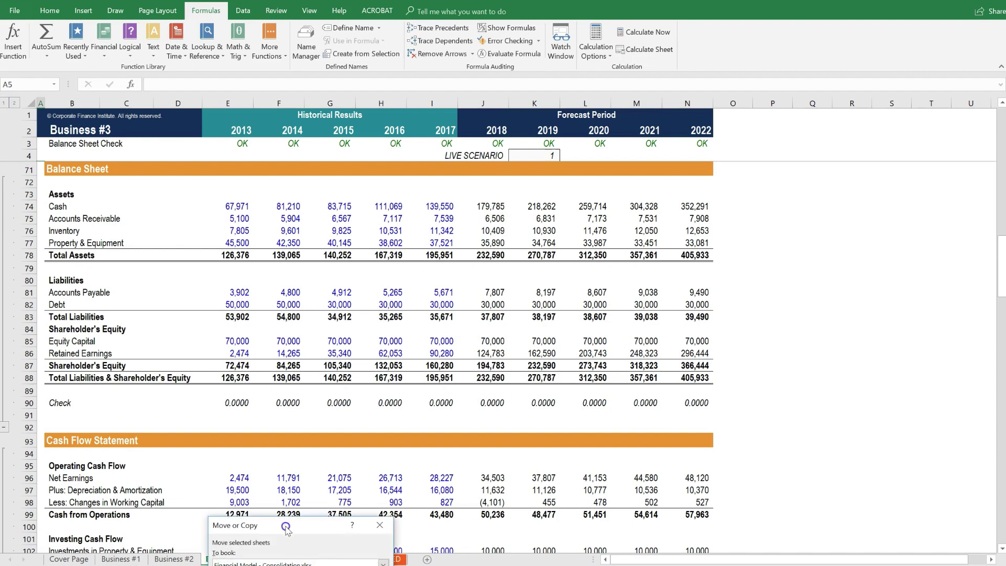
left_click(287, 533)
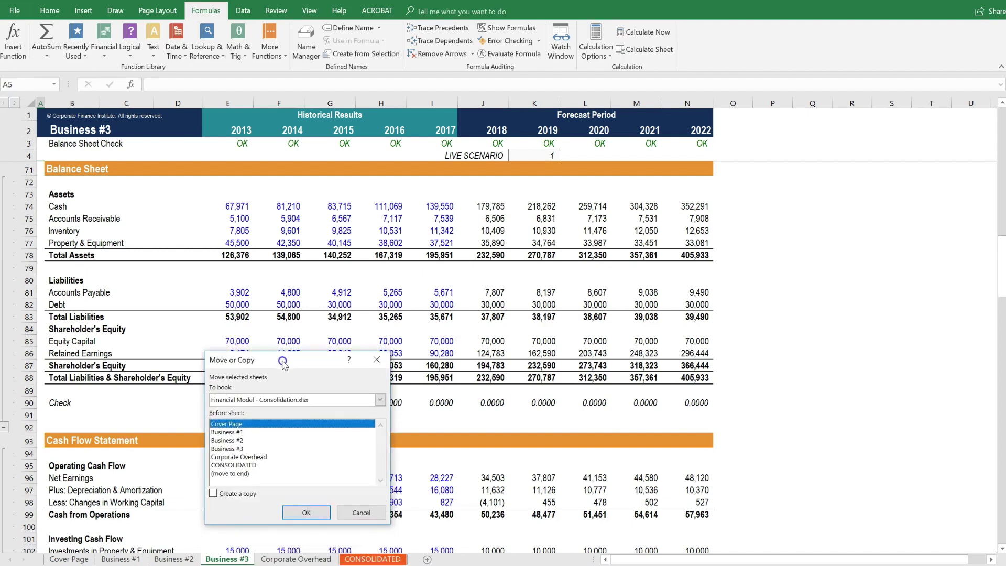
left_click(213, 494)
left_click(240, 466)
left_click(239, 456)
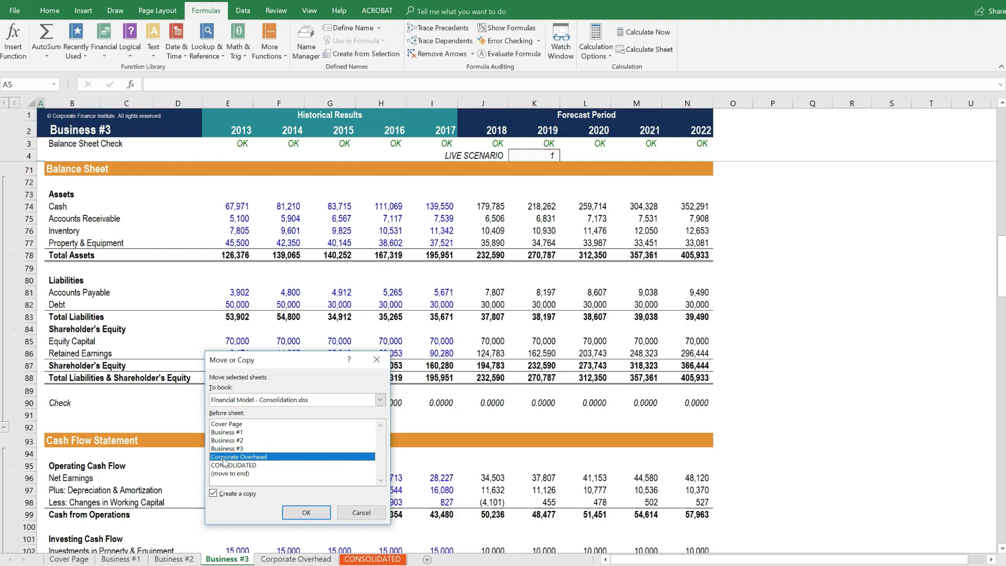
left_click(291, 516)
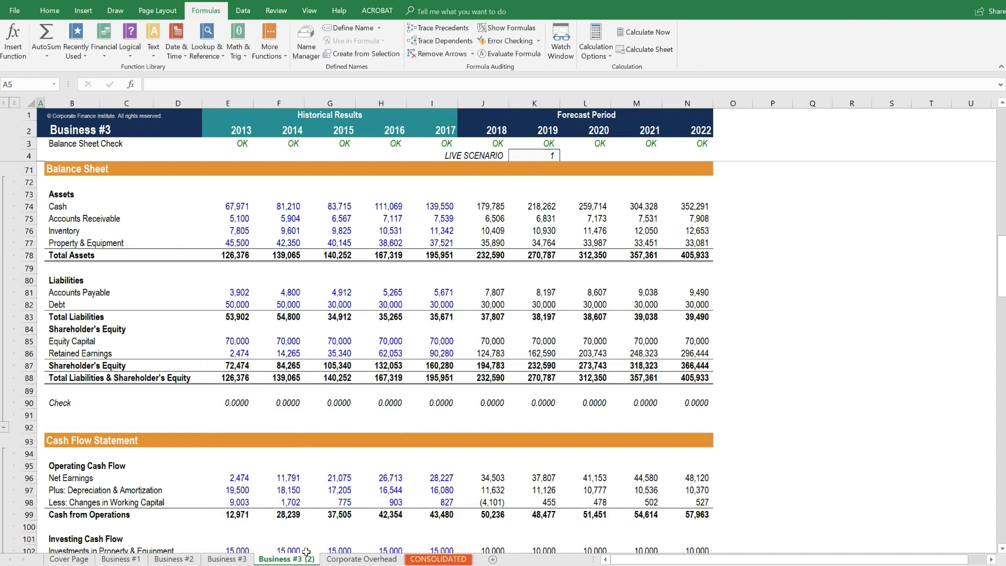
Rename the 'Business #3 (2)' tab to 'Business #4'.
double_click(300, 560)
left_click_drag(300, 559, 318, 559)
type("4")
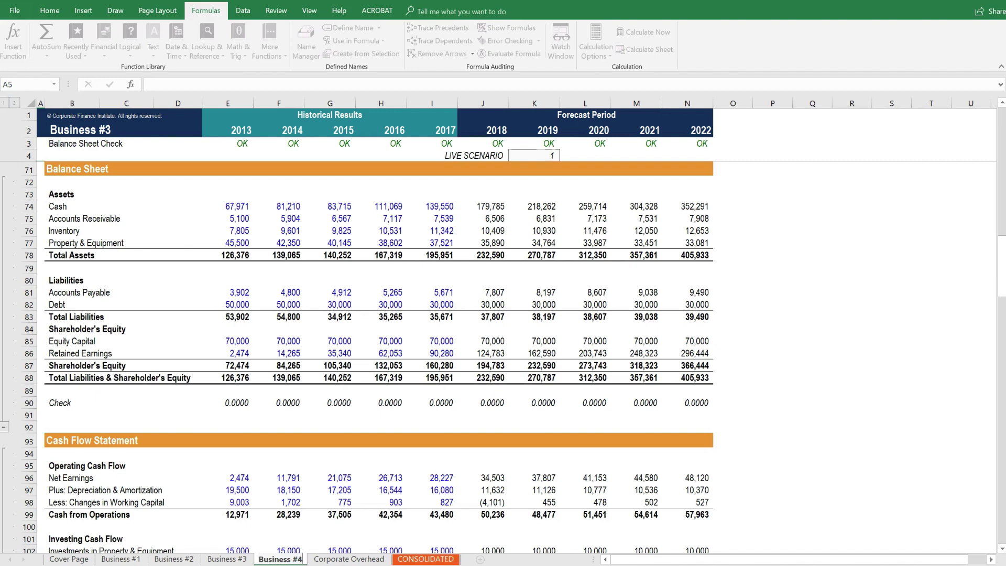
key("Return")
Select F99 (Cash from Operations) and scroll through the new Business #4 sheet.
left_click(287, 513)
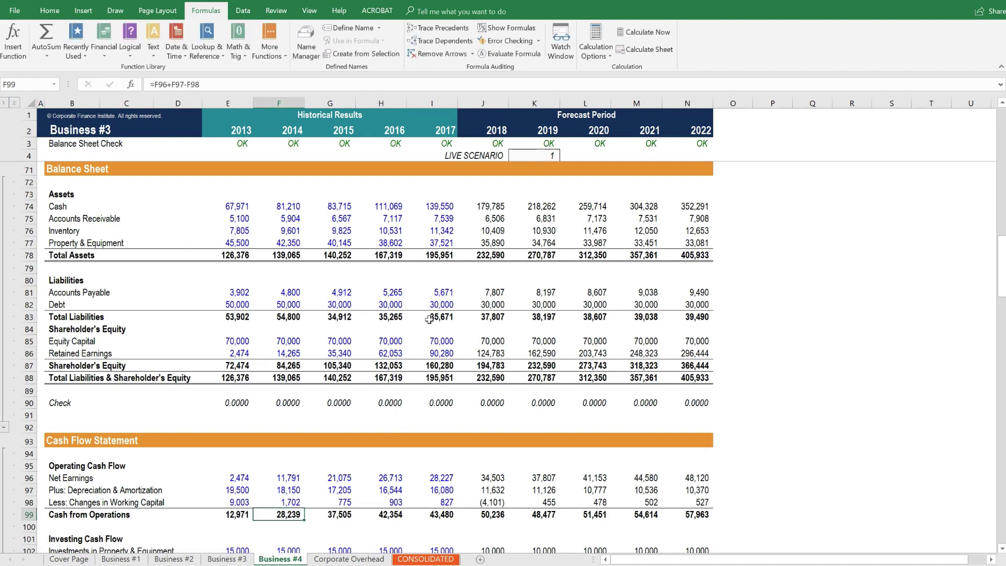
scroll(510, 398, "up", 4)
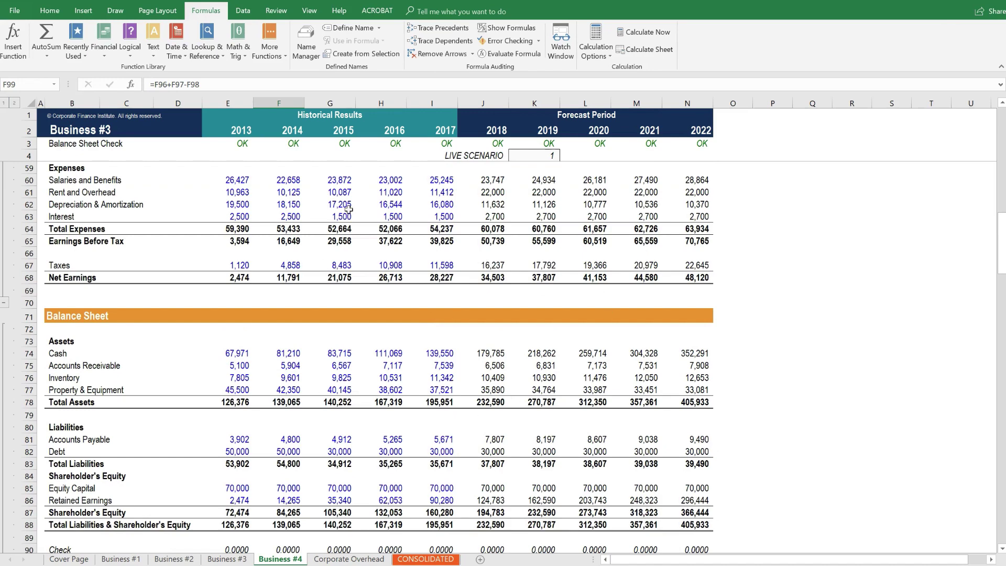
scroll(559, 353, "up", 14)
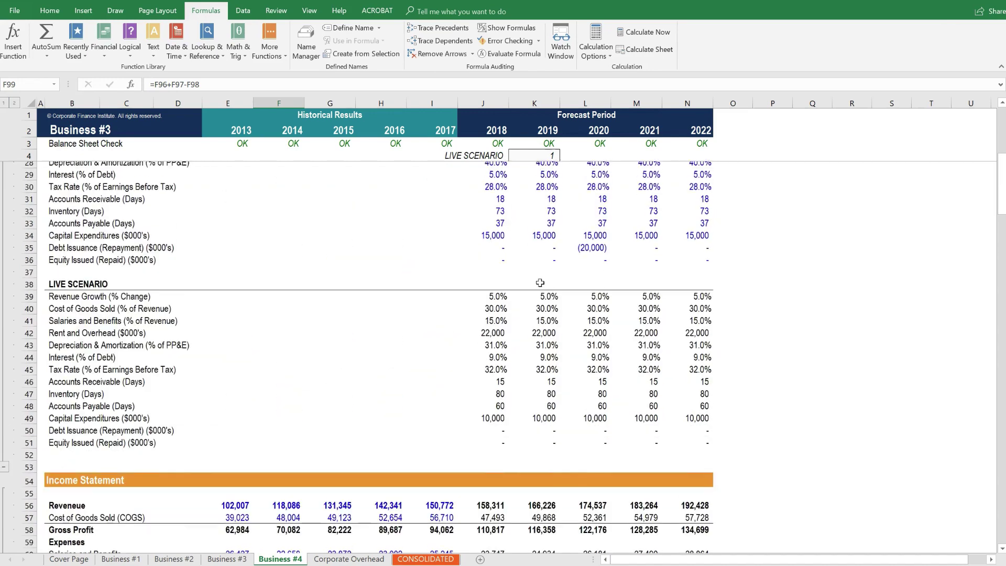
scroll(562, 373, "down", 11)
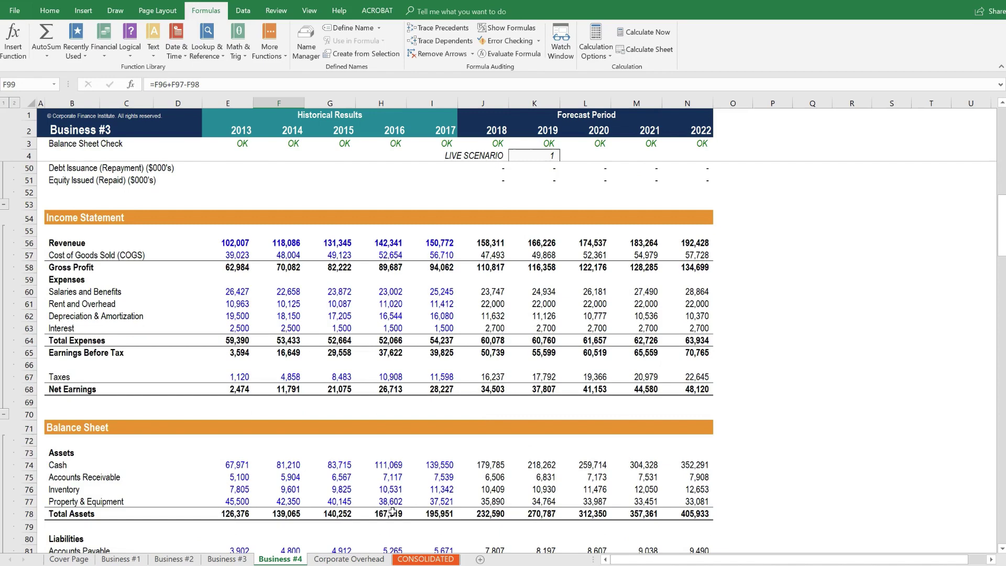
scroll(432, 351, "down", 5)
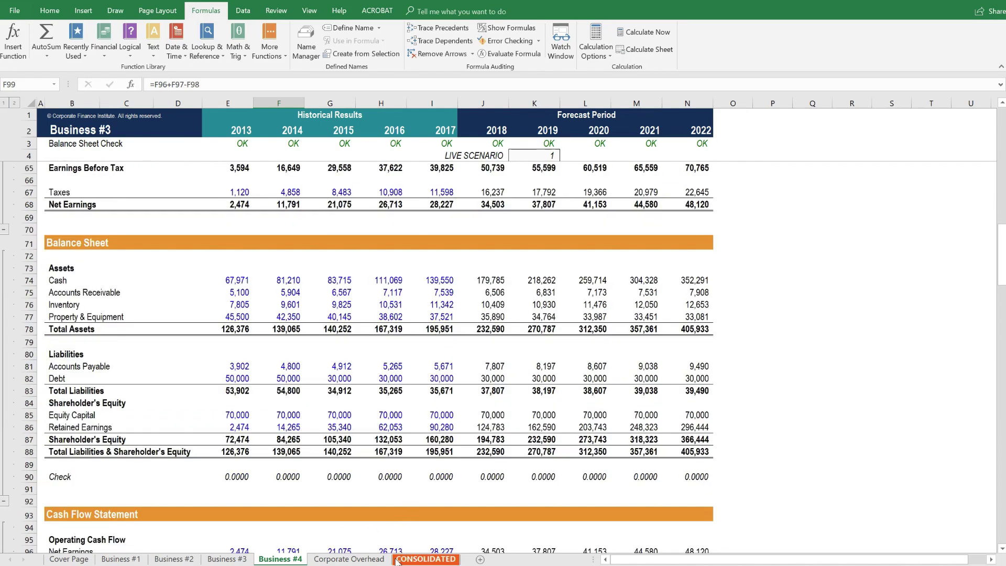
Return to the CONSOLIDATED sheet and locate the Revenue row.
left_click(425, 559)
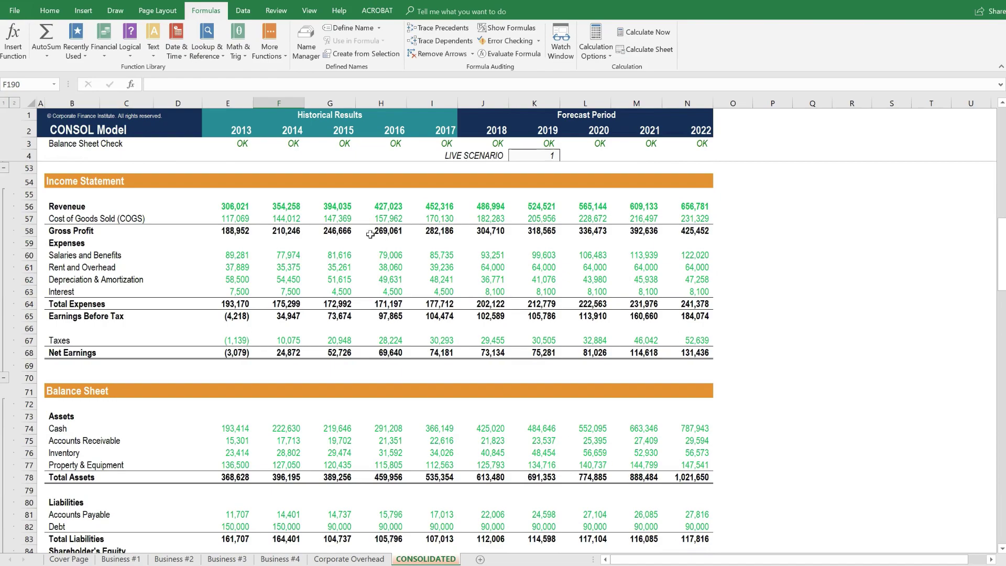
scroll(370, 236, "up", 5)
scroll(369, 234, "down", 3)
scroll(326, 399, "down", 20)
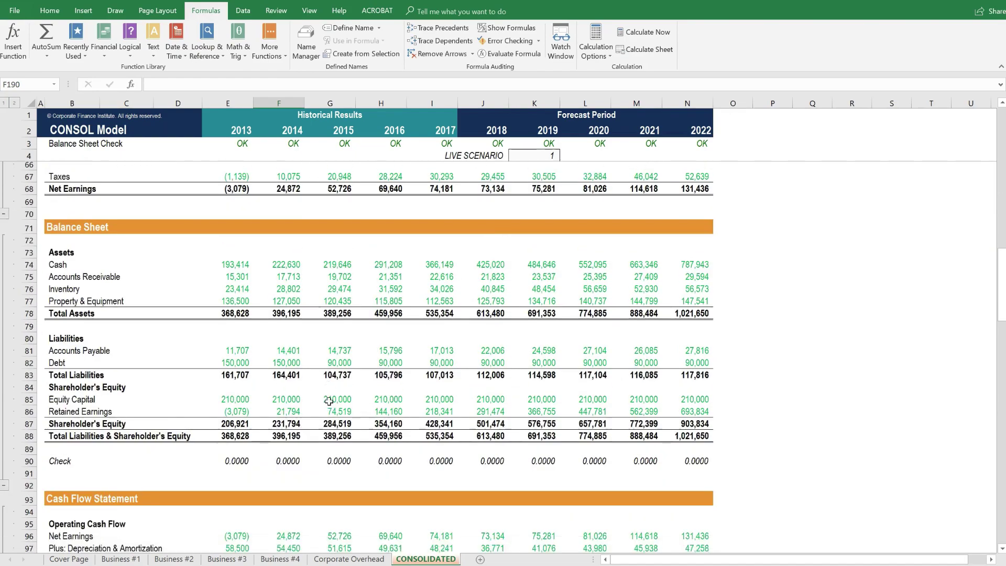
scroll(325, 400, "down", 4)
scroll(326, 399, "up", 20)
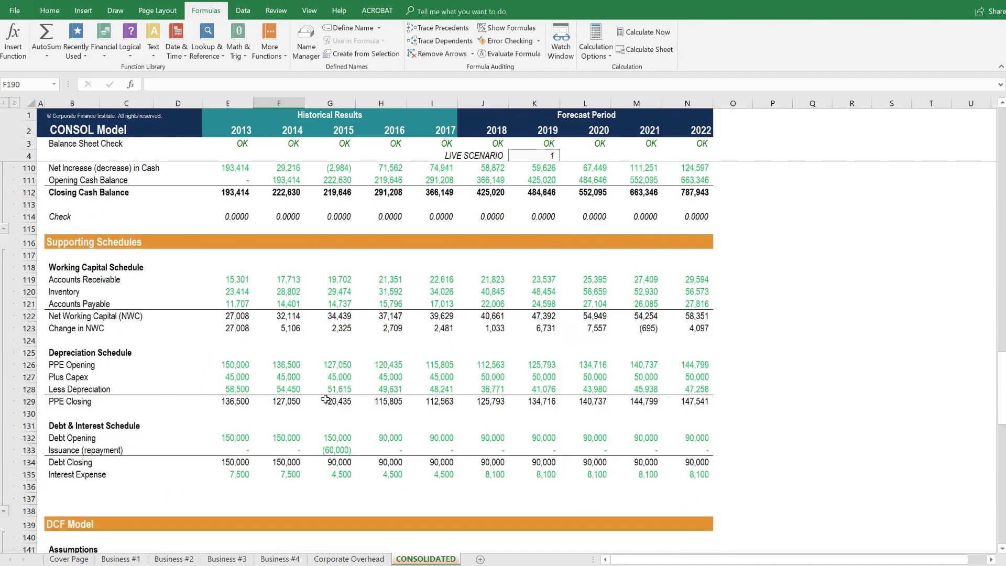
scroll(325, 399, "up", 6)
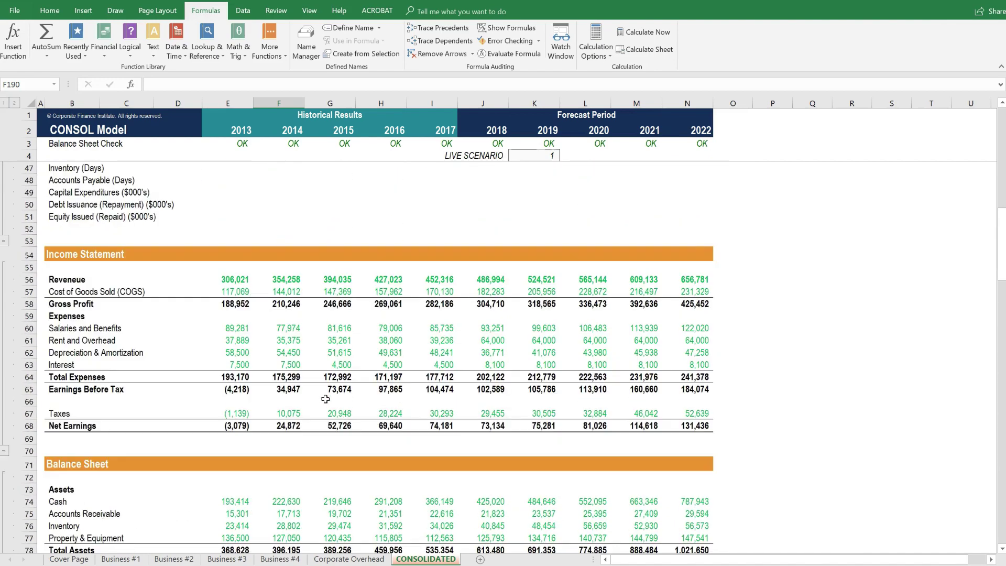
Append +'Business #4'!E56 to the 2013 consolidated Revenue formula in E56.
left_click(244, 282)
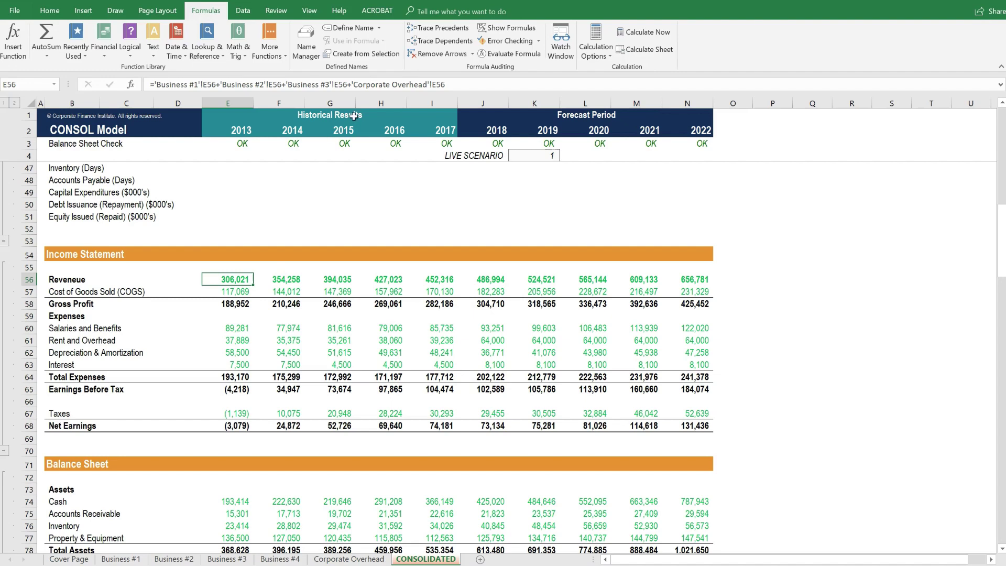
left_click(347, 85)
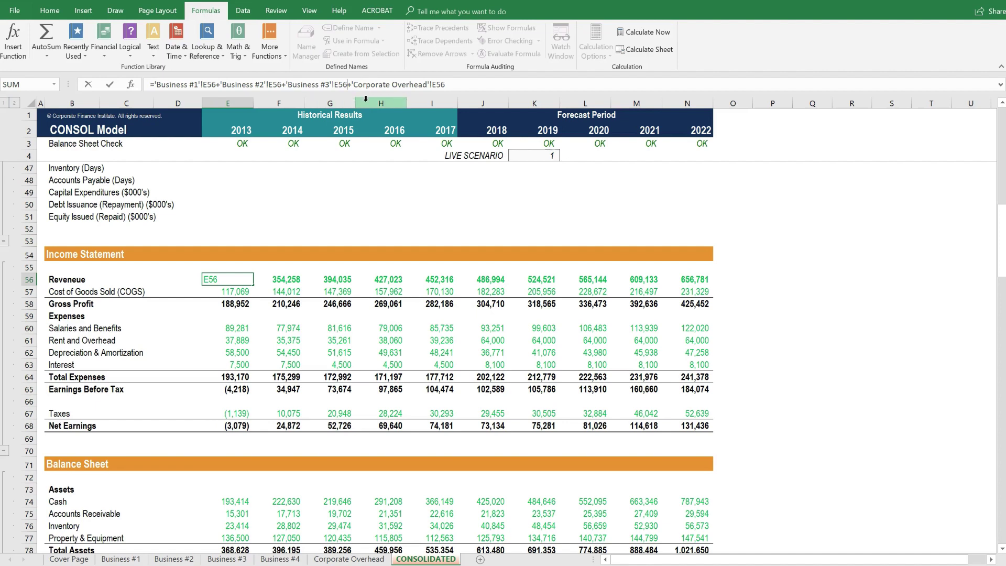
type("+")
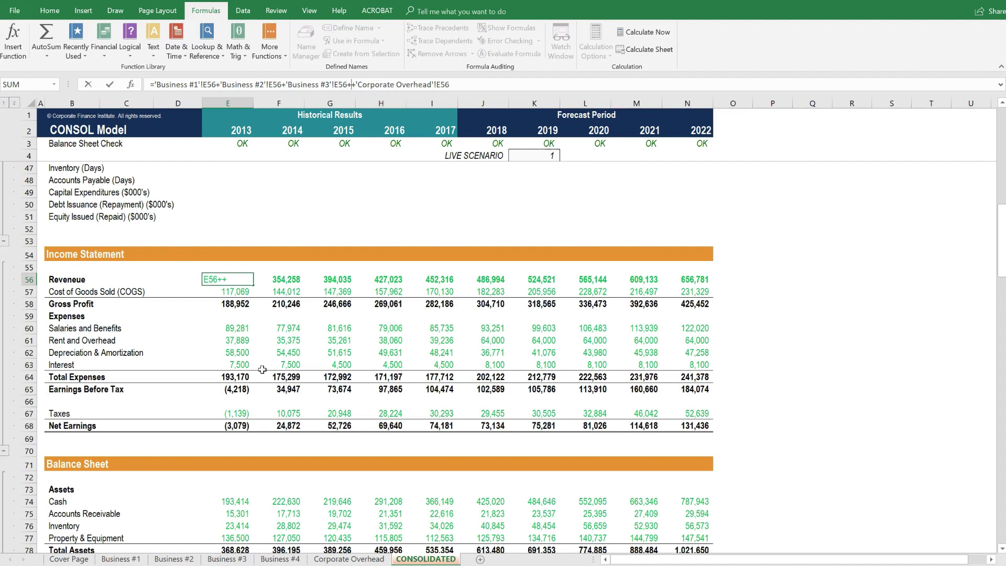
left_click(296, 560)
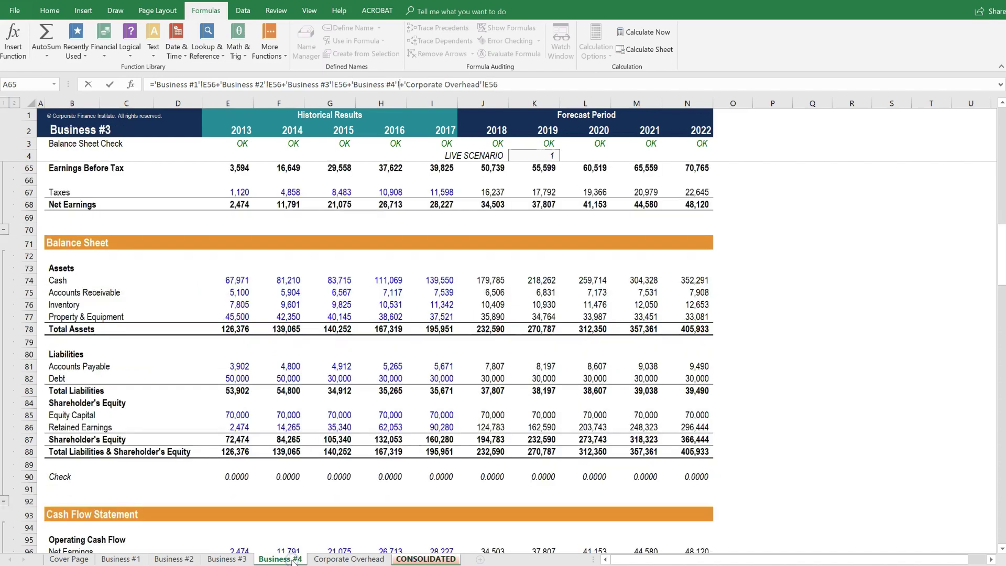
scroll(266, 389, "up", 9)
scroll(266, 389, "up", 2)
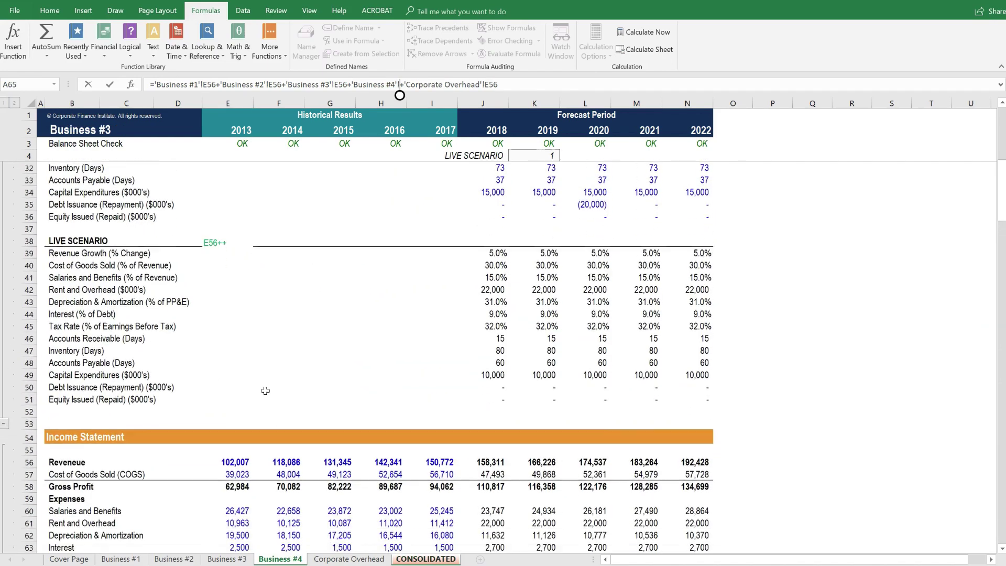
left_click(237, 462)
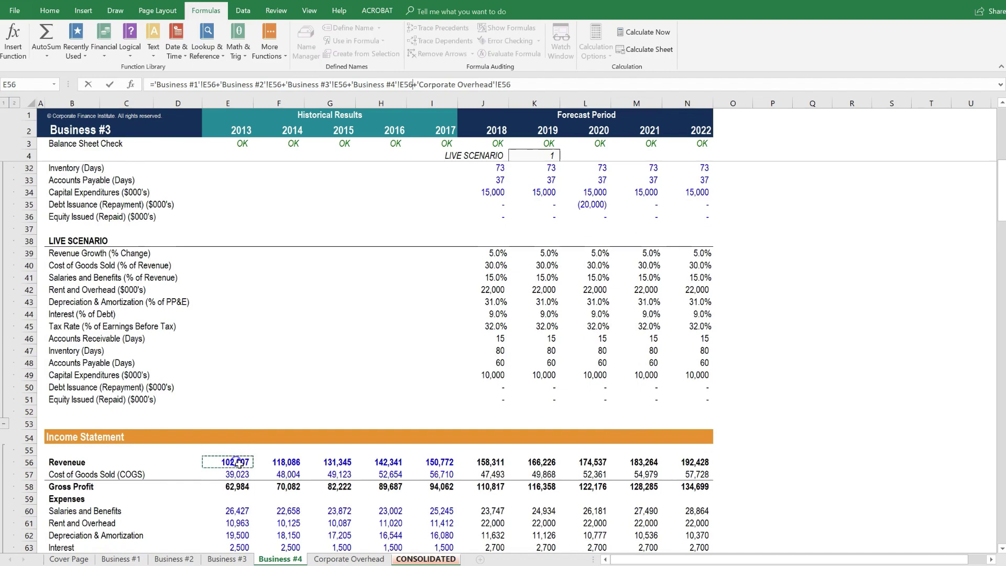
key("Return")
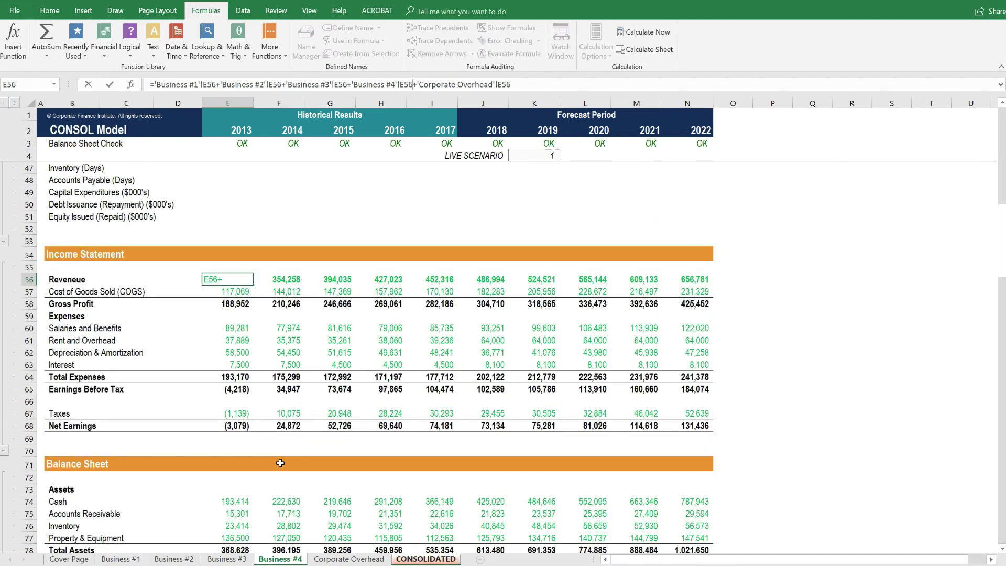
Fill the updated Revenue formula across E56:N56 with Ctrl+R and verify 2014.
left_click(239, 277)
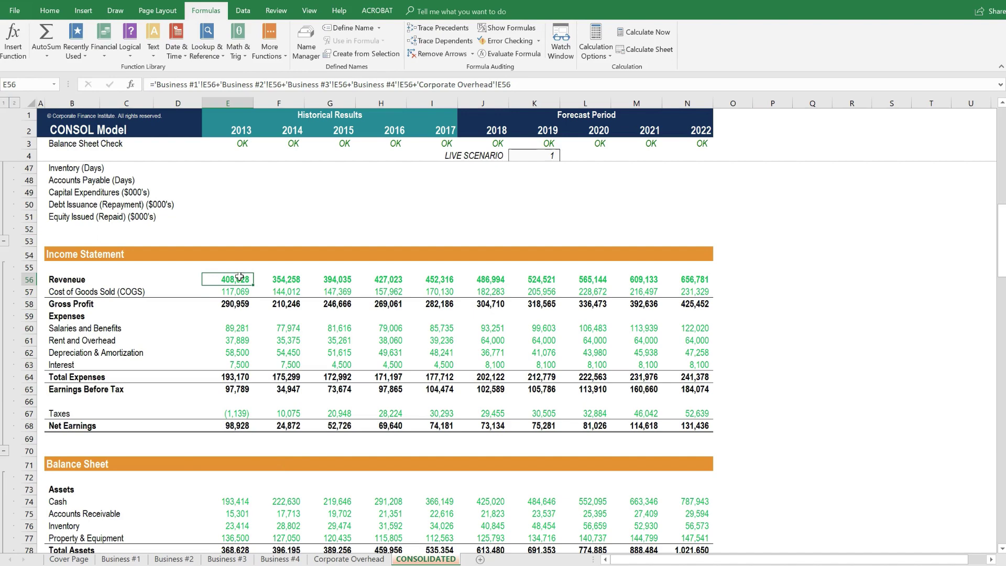
key("ctrl+shift+Right")
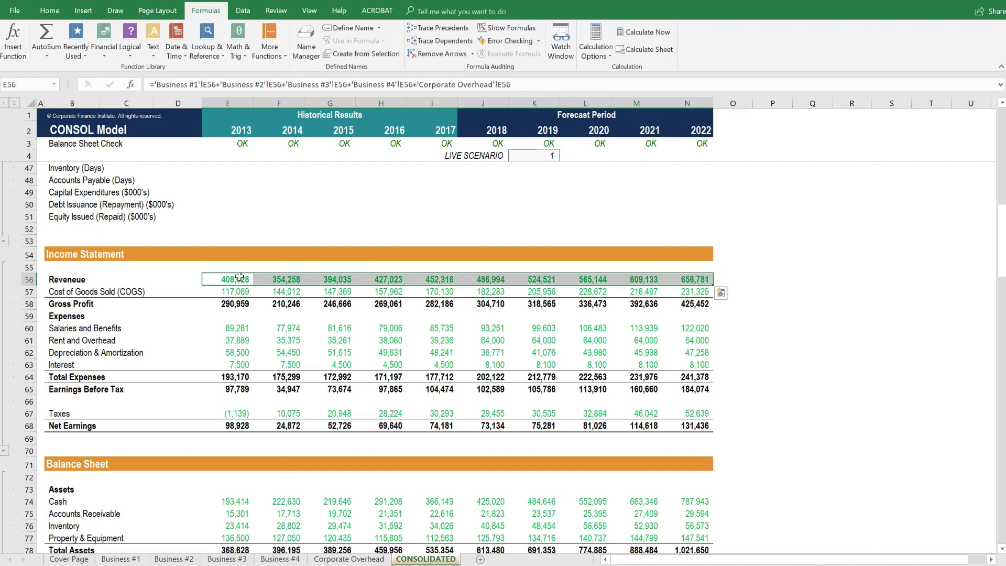
key("ctrl+r")
left_click(239, 276)
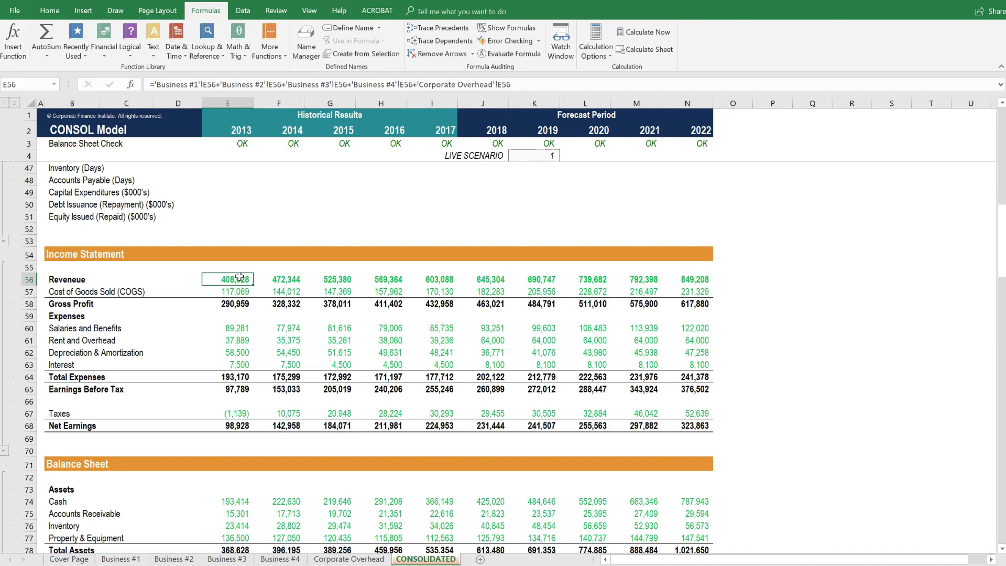
left_click(287, 280)
scroll(445, 406, "down", 12)
scroll(446, 406, "down", 12)
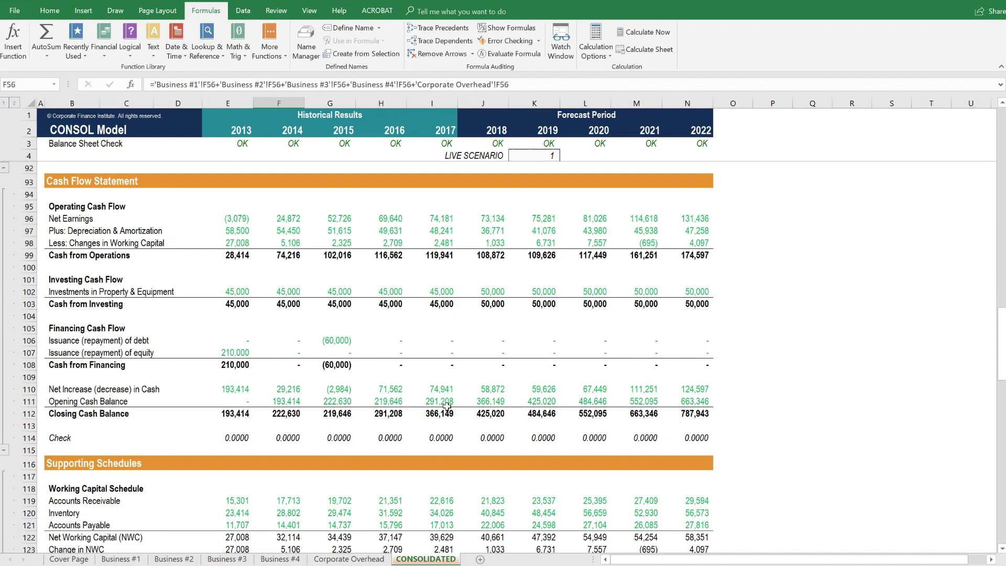
scroll(446, 406, "up", 6)
scroll(446, 406, "up", 20)
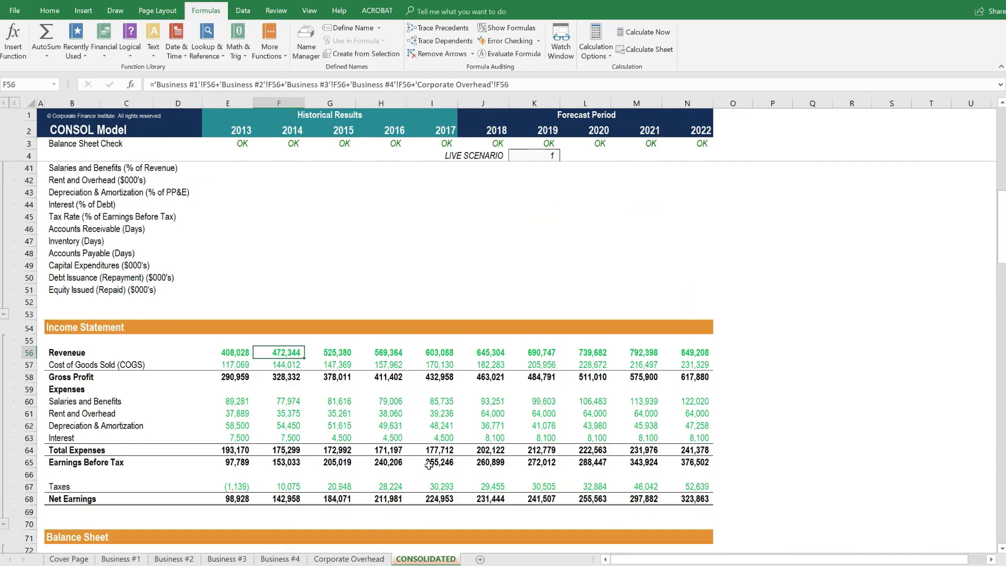
left_click(286, 561)
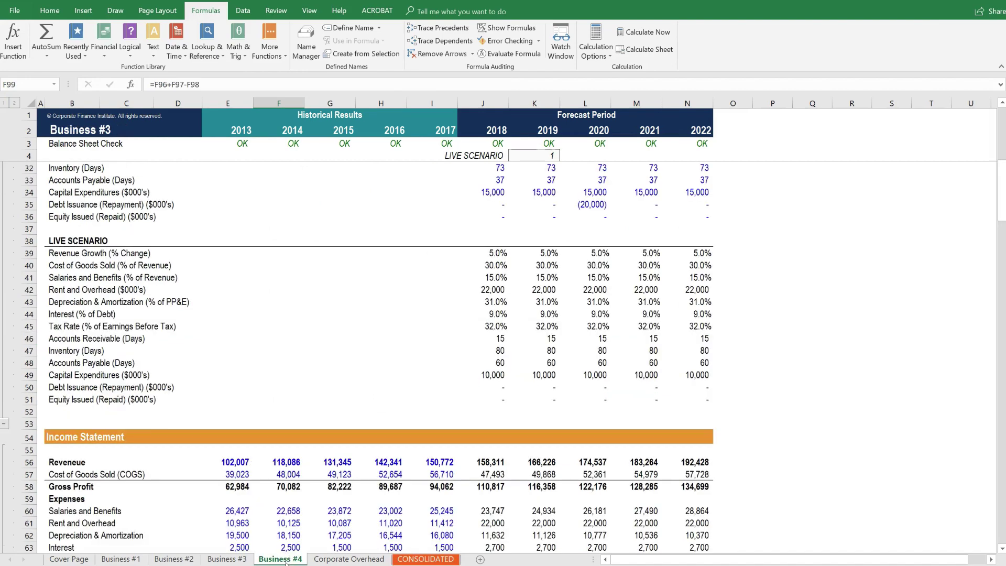
left_click(235, 510)
scroll(256, 523, "down", 2)
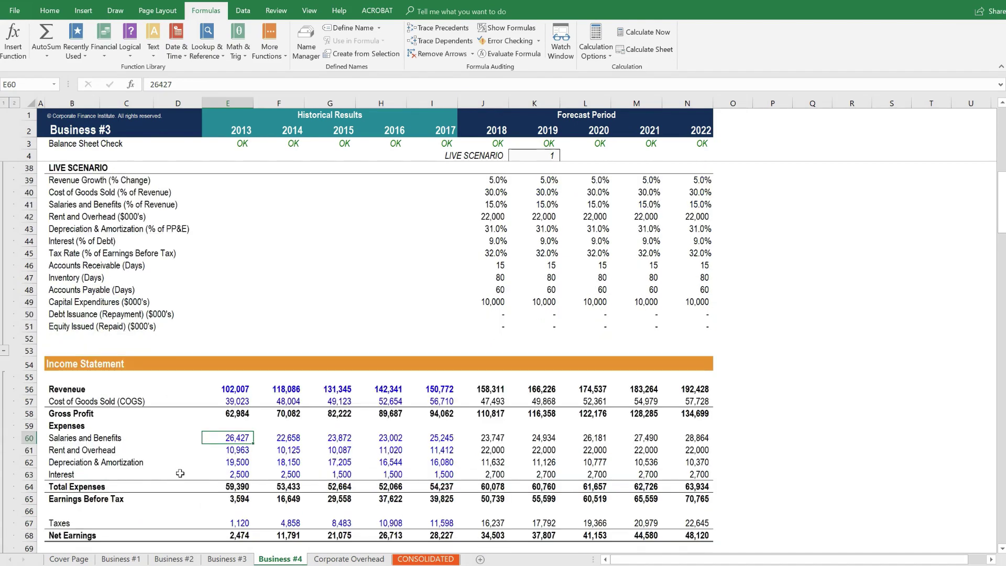
scroll(179, 474, "down", 1)
left_click_drag(81, 354, 443, 501)
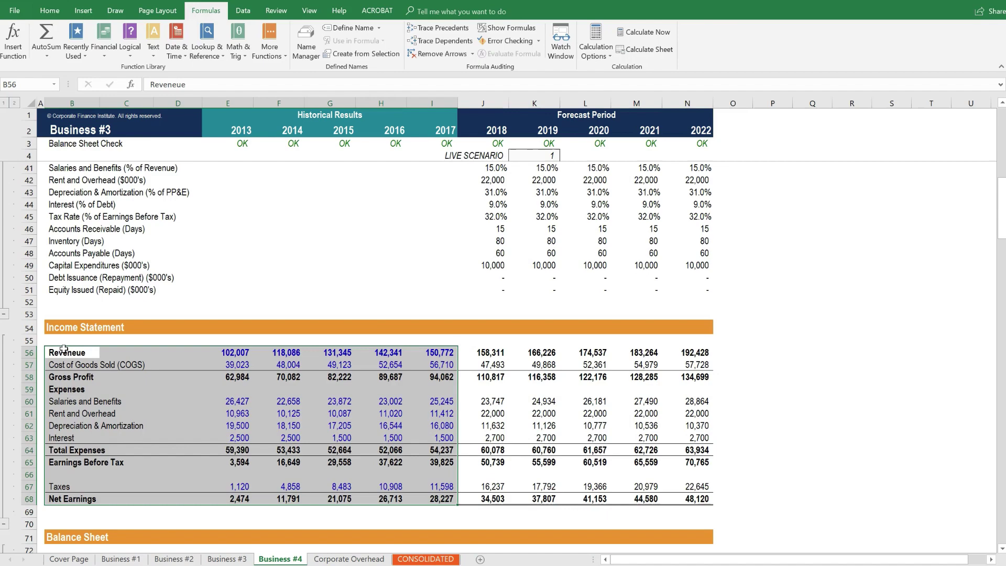
scroll(82, 497, "down", 9)
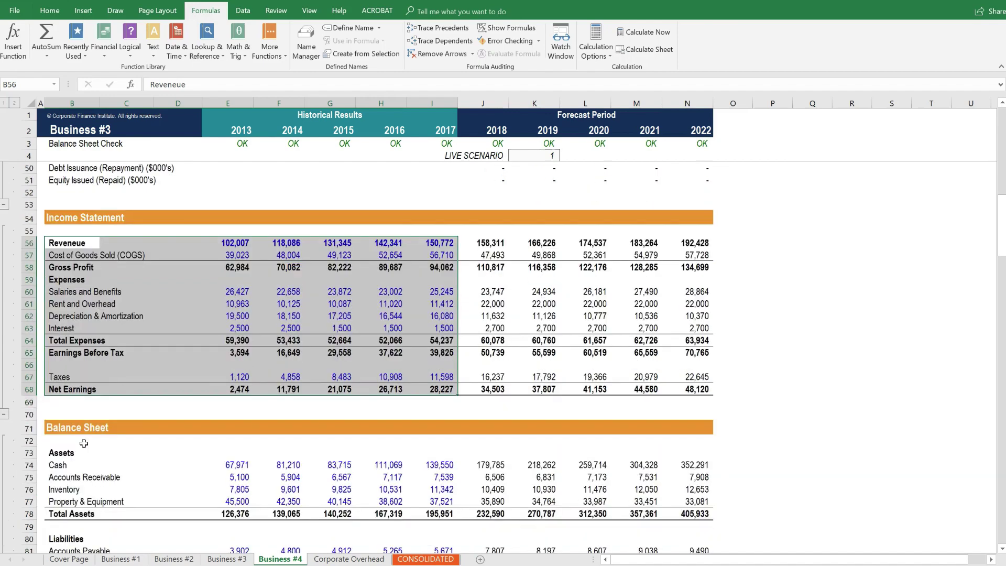
scroll(83, 446, "up", 8)
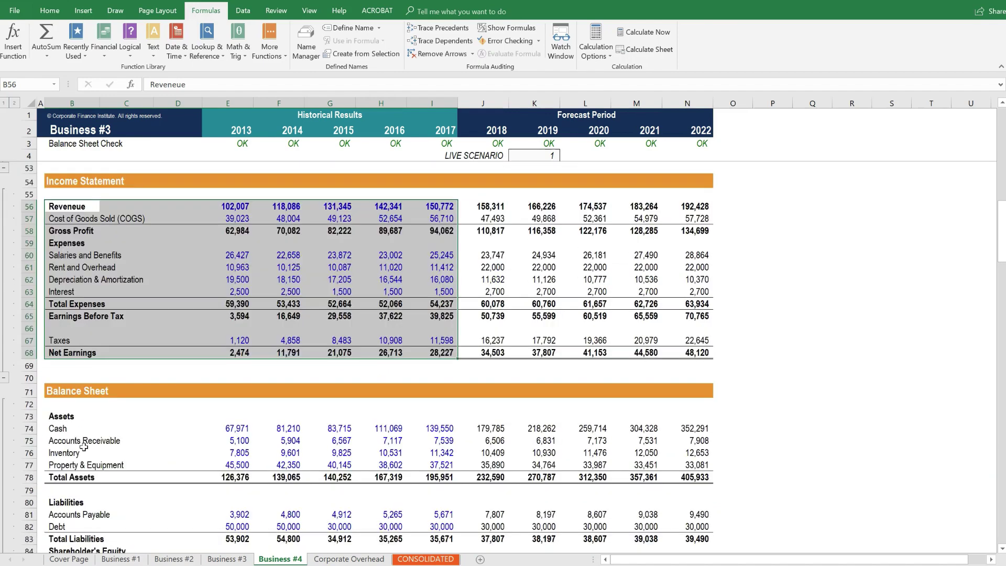
left_click(128, 386)
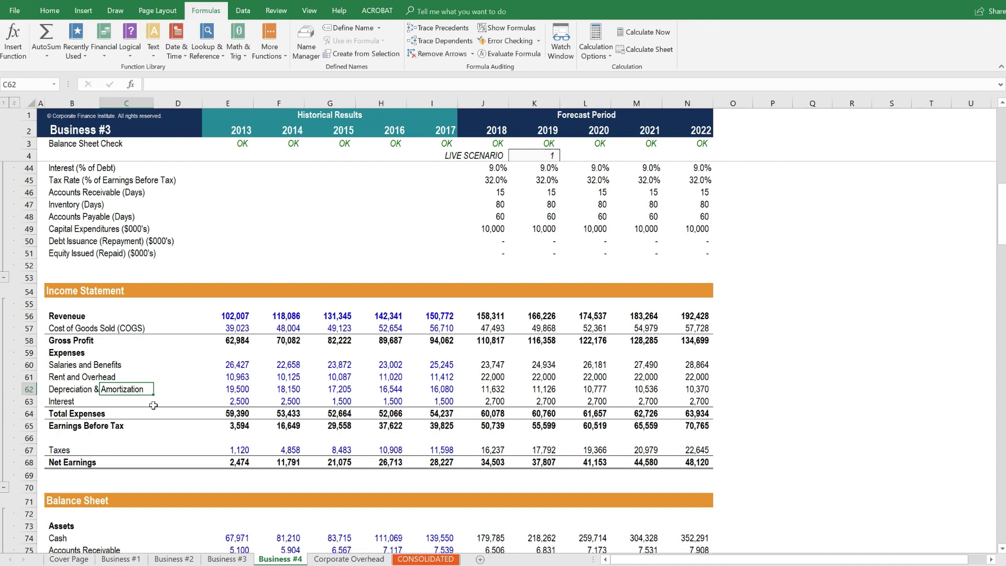
left_click_drag(68, 314, 431, 464)
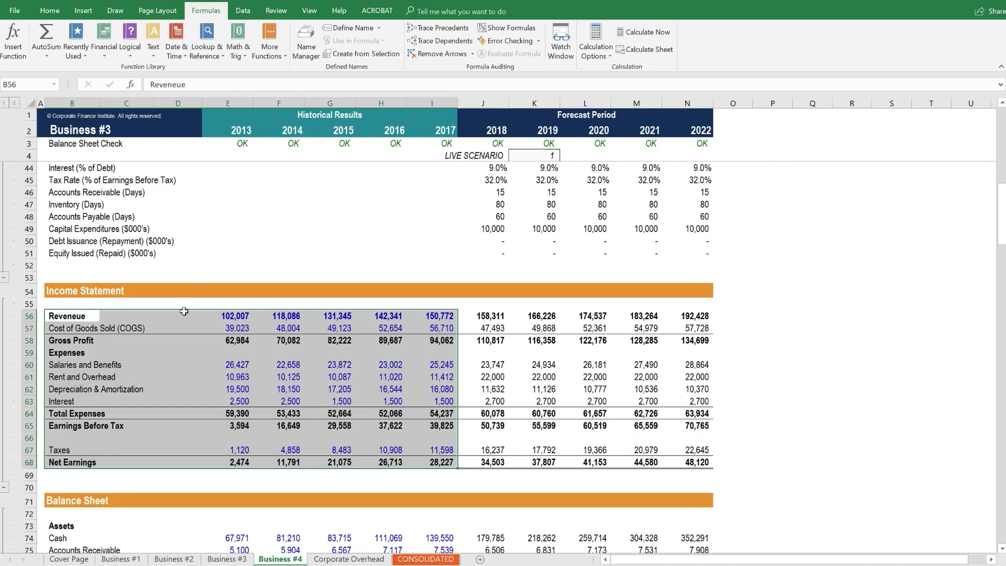
left_click(70, 313)
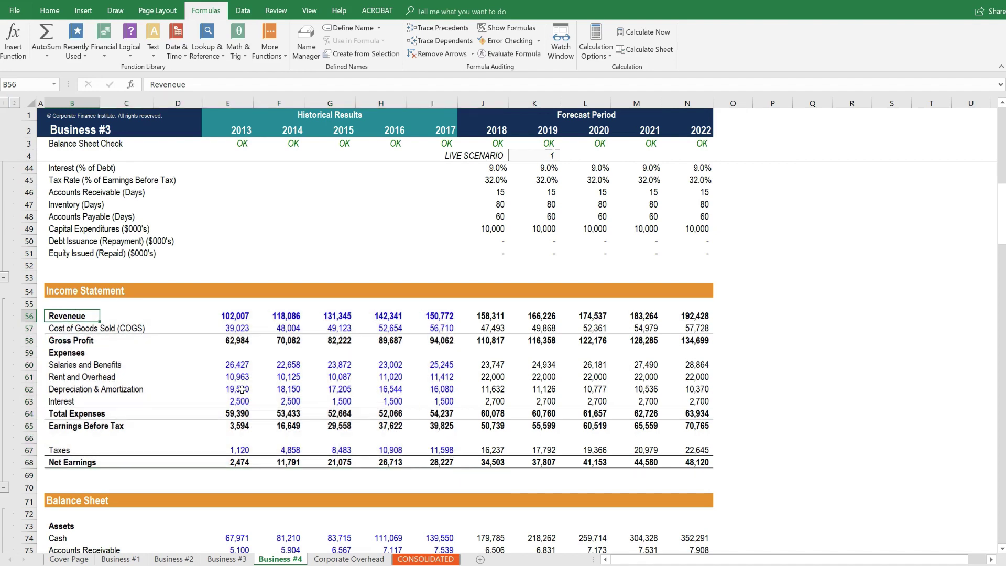
left_click(424, 561)
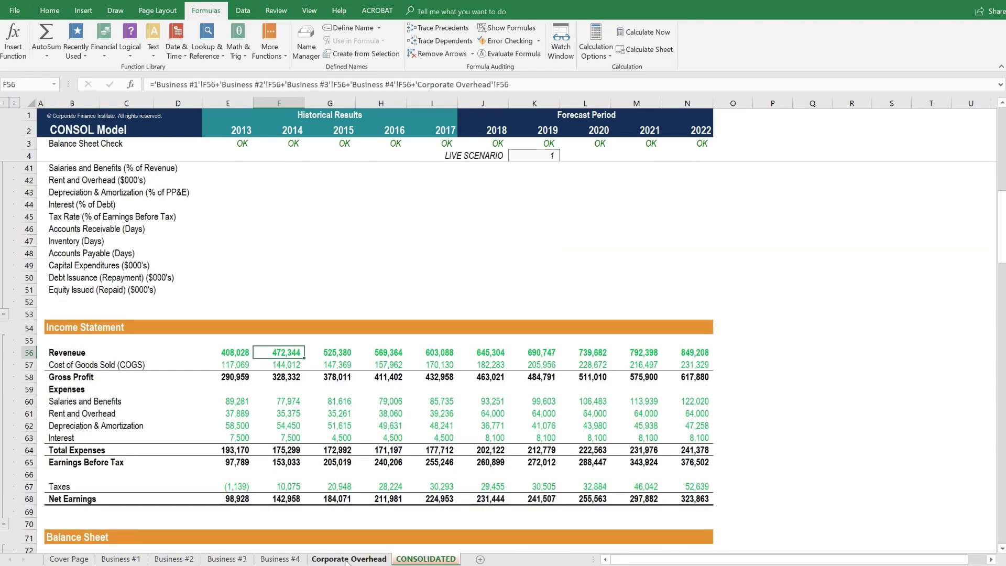